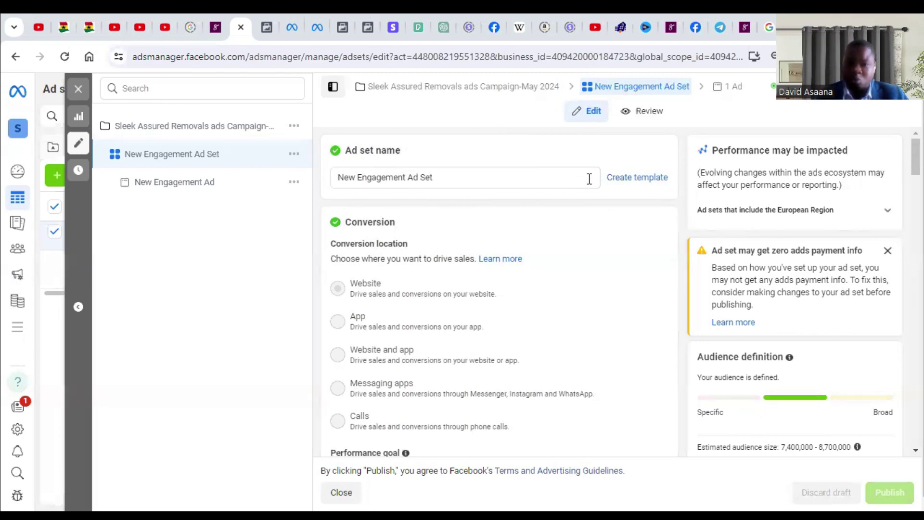
# Set the daily budget of the New Engagement Ad Set to $20.
pyautogui.scroll(-4, 541, 216)
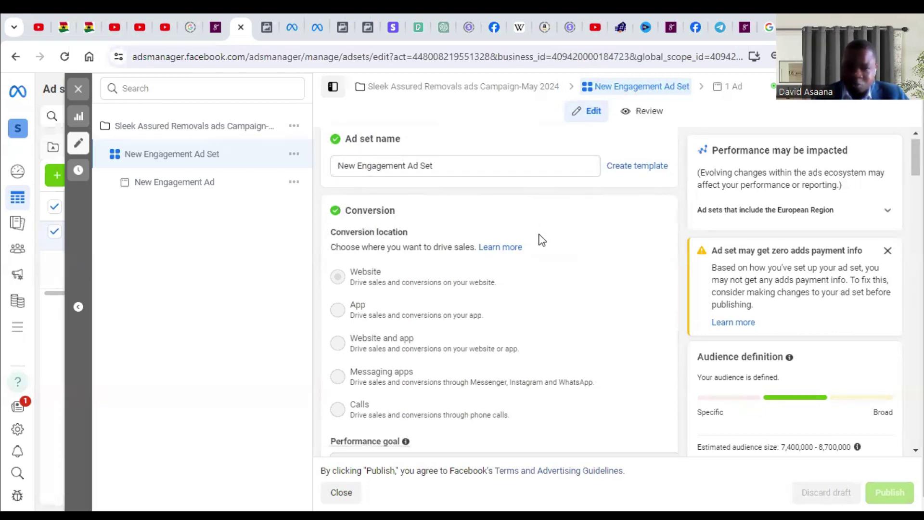
pyautogui.scroll(-3, 541, 239)
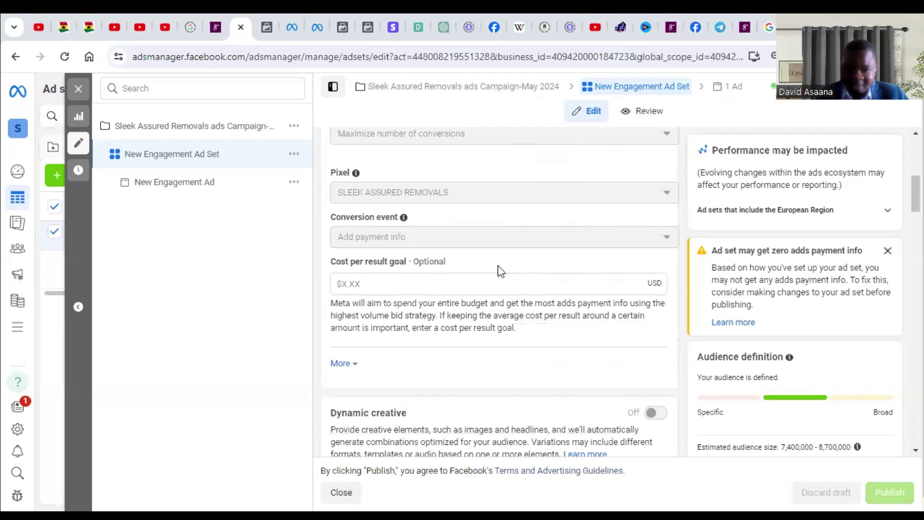
pyautogui.scroll(-3, 497, 270)
pyautogui.scroll(-3, 499, 275)
pyautogui.scroll(5, 501, 275)
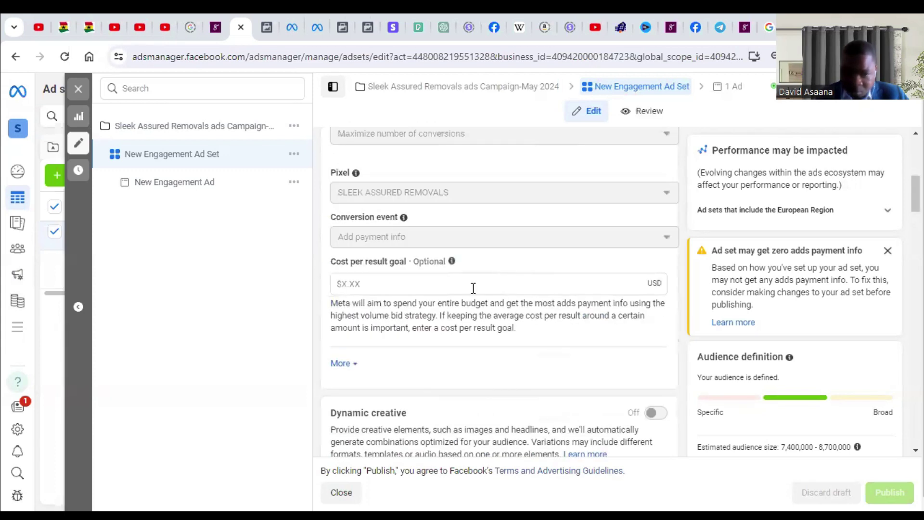
pyautogui.scroll(-2, 484, 288)
pyautogui.scroll(-4, 487, 292)
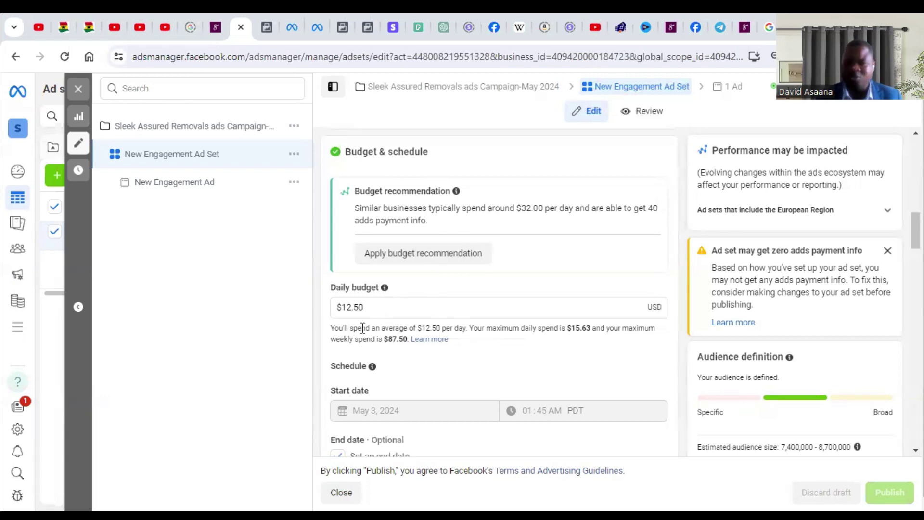
pyautogui.click(445, 304)
pyautogui.press('BackSpace')
pyautogui.press('BackSpace')
pyautogui.press('BackSpace')
pyautogui.press('BackSpace')
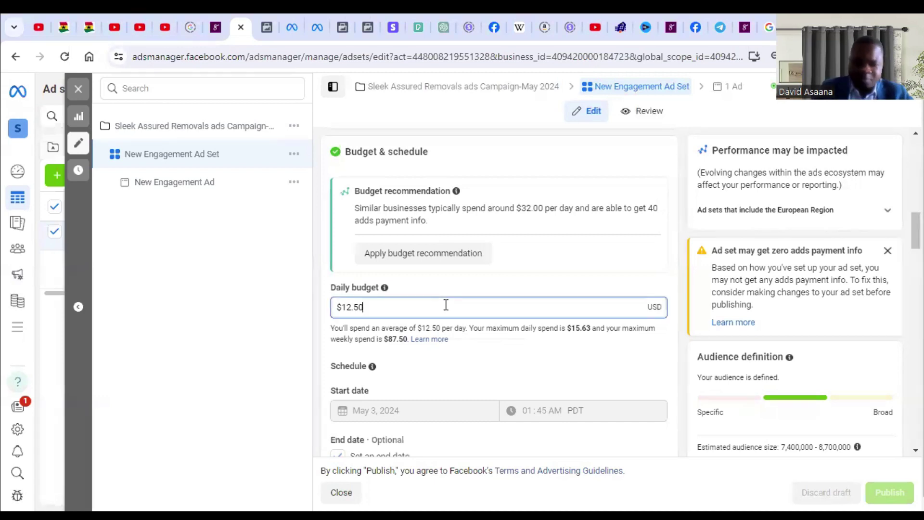
pyautogui.press('BackSpace')
pyautogui.write('20')
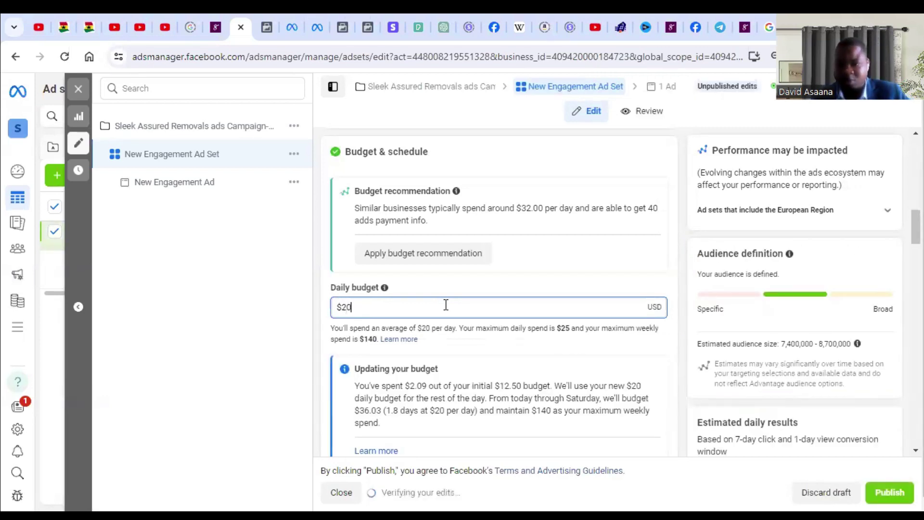
# Try a daily budget of $100 for the ad set and set it back to $20.
pyautogui.press('BackSpace')
pyautogui.press('BackSpace')
pyautogui.write('100')
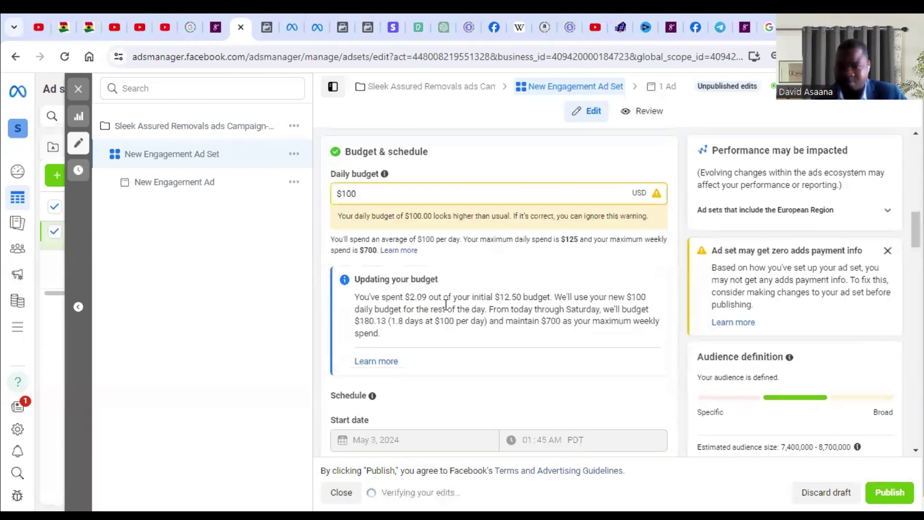
pyautogui.press('BackSpace')
pyautogui.press('BackSpace')
pyautogui.press('BackSpace')
pyautogui.write('20')
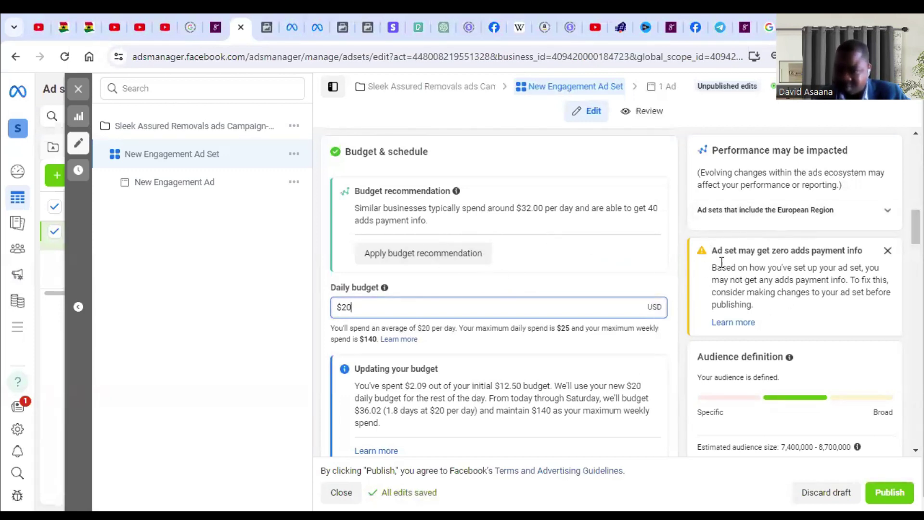
# Review the ad set's schedule, the saved audience's details and the placement settings.
pyautogui.scroll(-5, 660, 369)
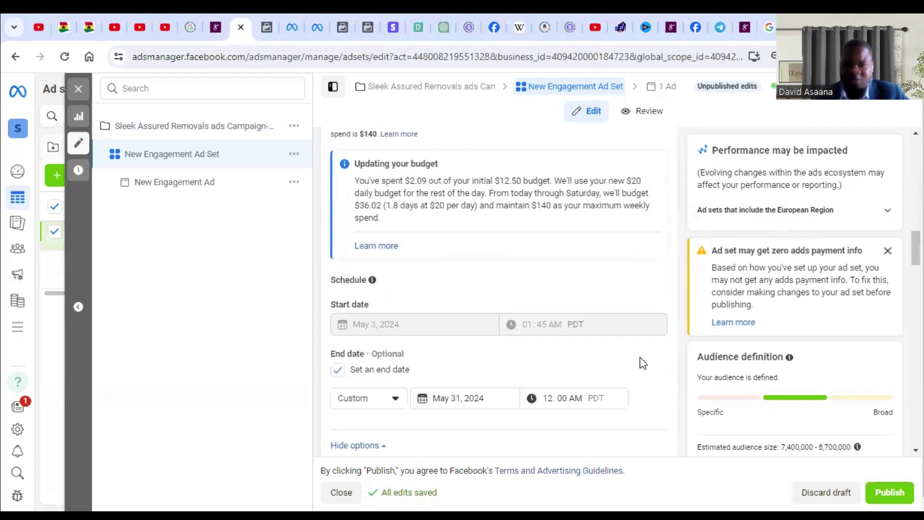
pyautogui.scroll(-8, 624, 351)
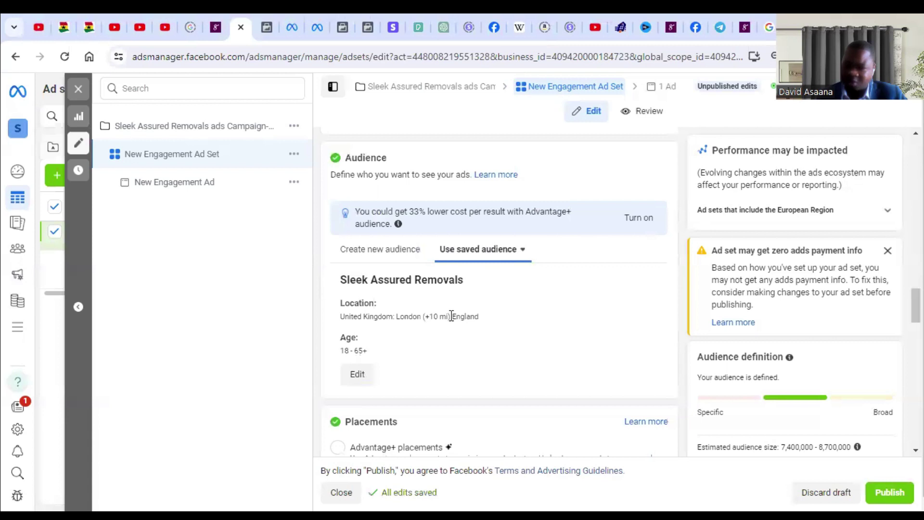
pyautogui.click(355, 378)
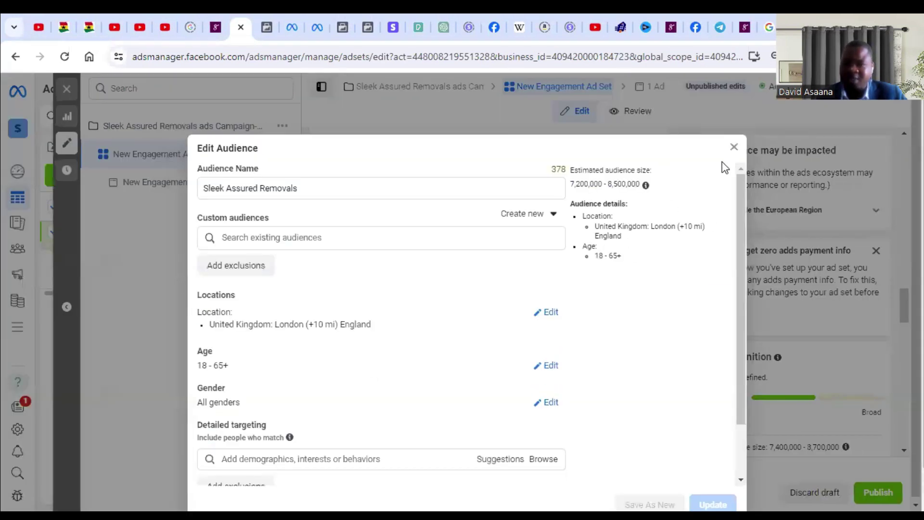
pyautogui.click(732, 148)
pyautogui.scroll(-4, 771, 270)
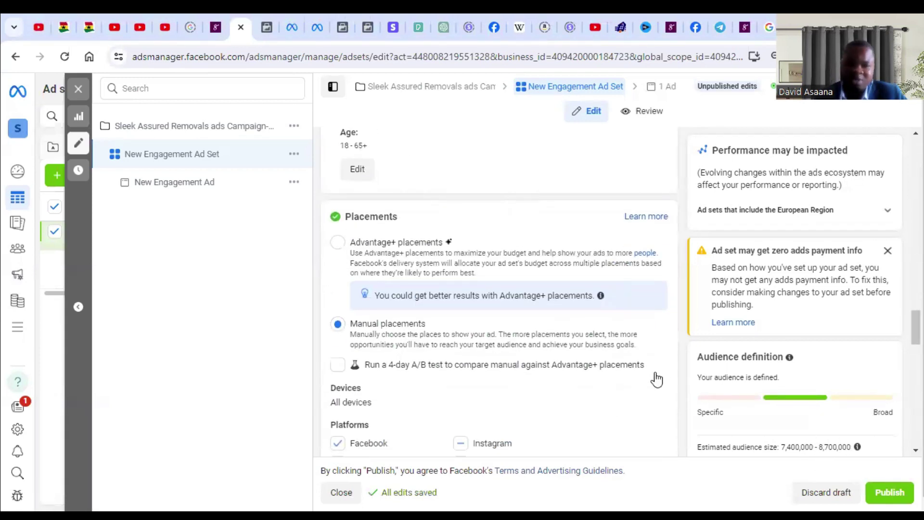
pyautogui.scroll(4, 626, 366)
# Inspect the editable location and age options of the saved Sleek Assured Removals audience and close them without updating.
pyautogui.click(371, 377)
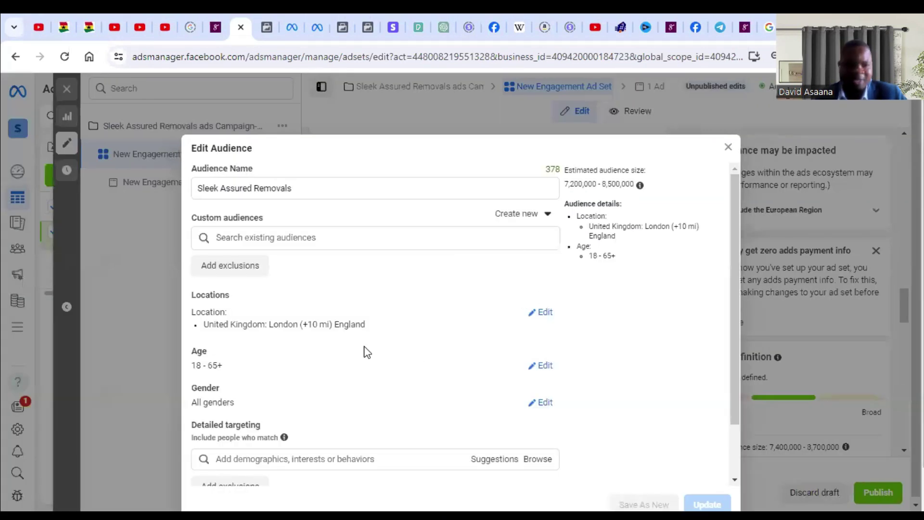
pyautogui.click(547, 317)
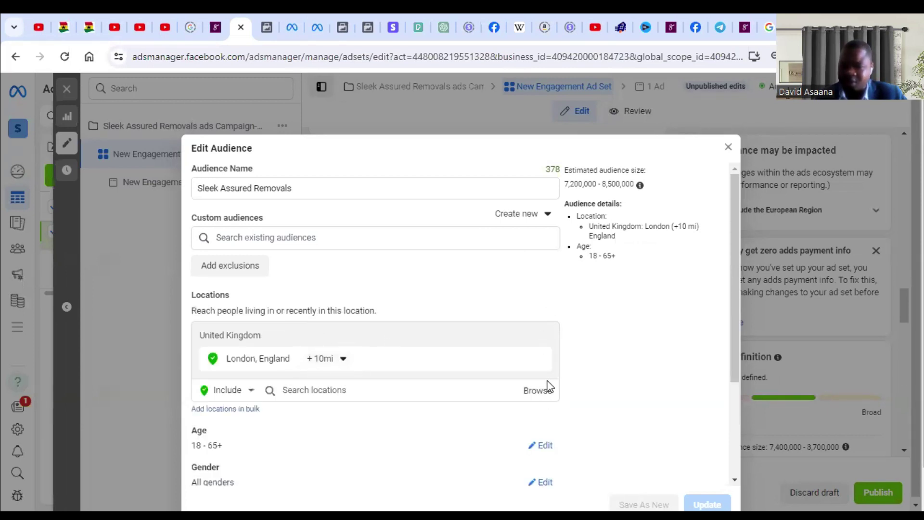
pyautogui.scroll(-2, 496, 377)
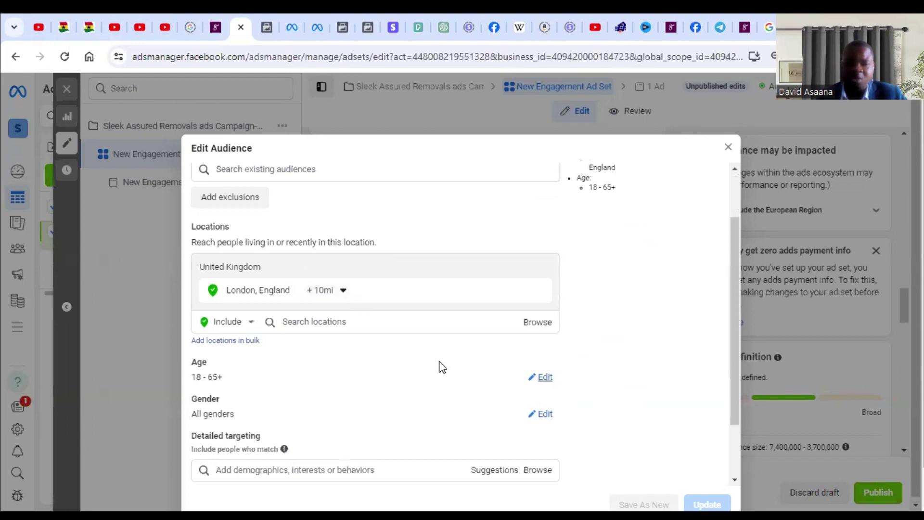
pyautogui.click(545, 378)
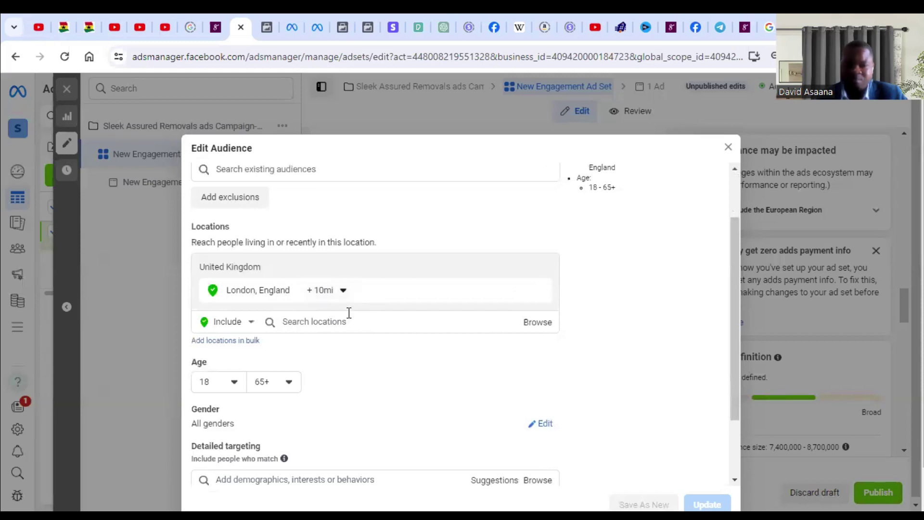
pyautogui.click(728, 147)
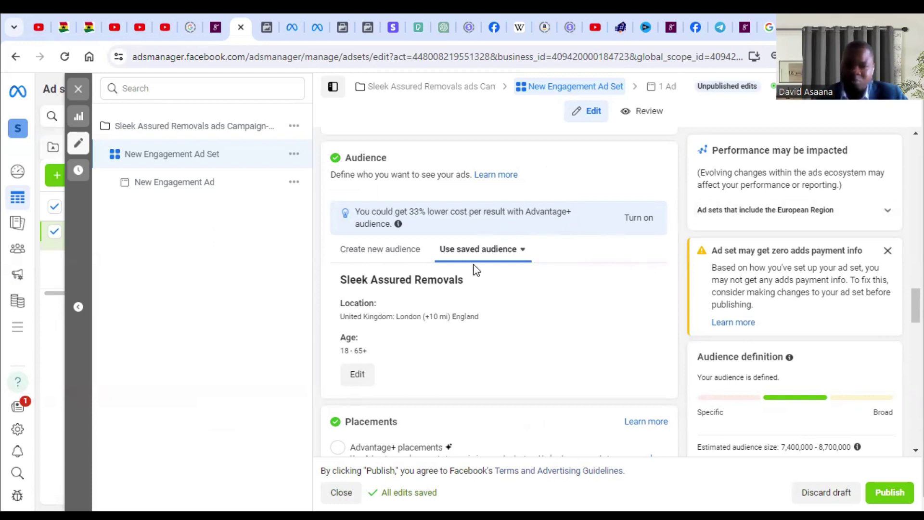
# Close the ad set editor without publishing the draft budget edits.
pyautogui.scroll(3, 524, 265)
pyautogui.scroll(6, 527, 260)
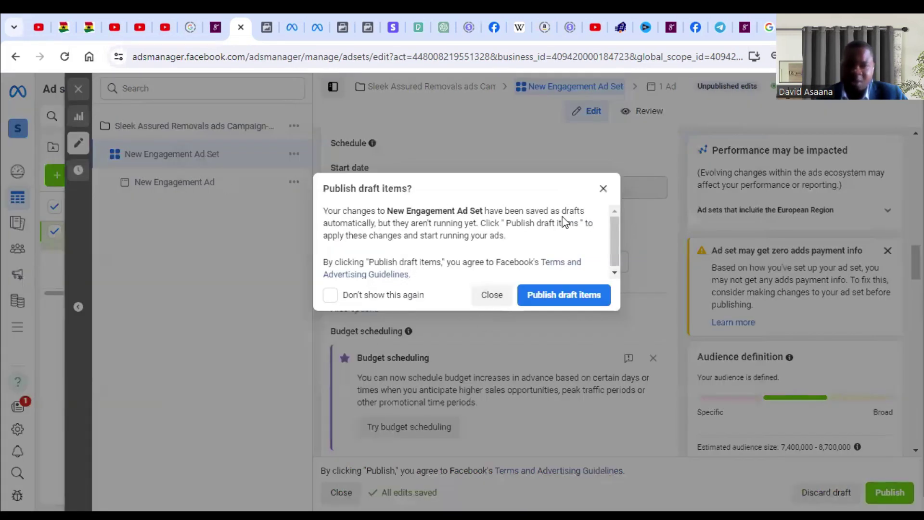
pyautogui.click(603, 189)
pyautogui.moveTo(188, 240)
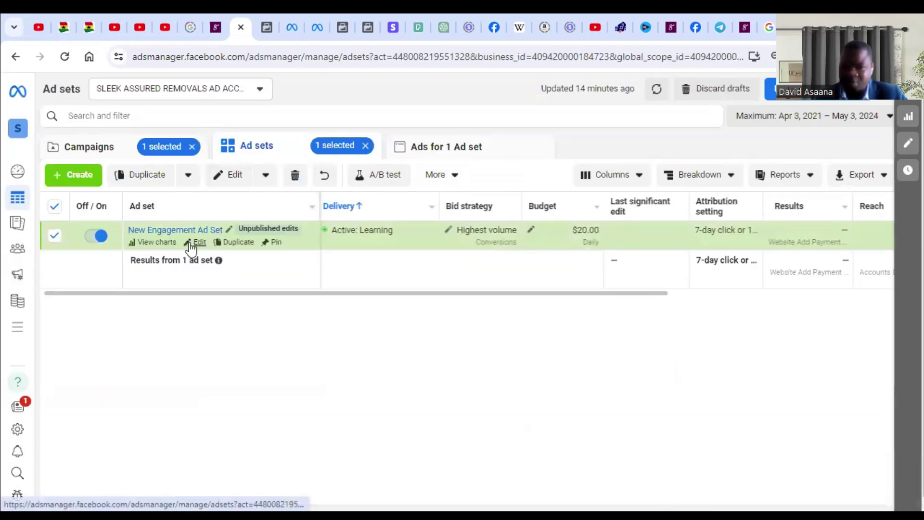
pyautogui.click(197, 242)
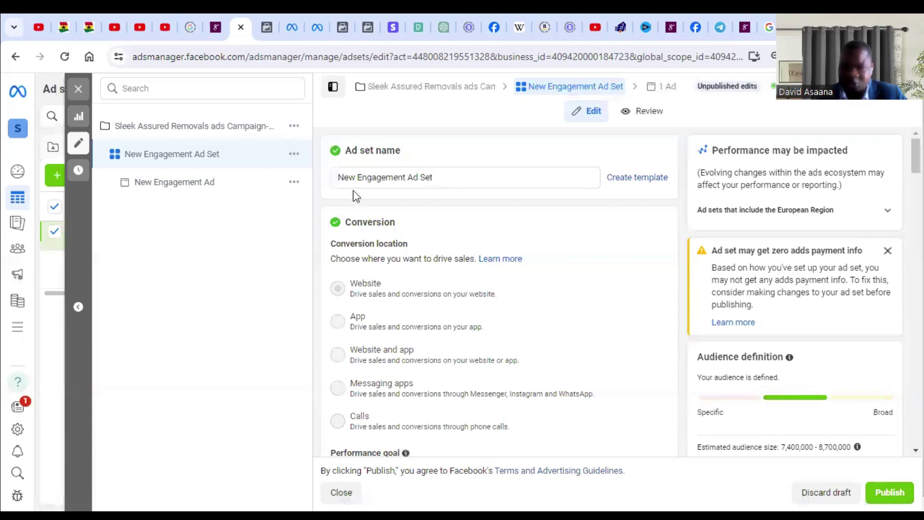
pyautogui.click(78, 89)
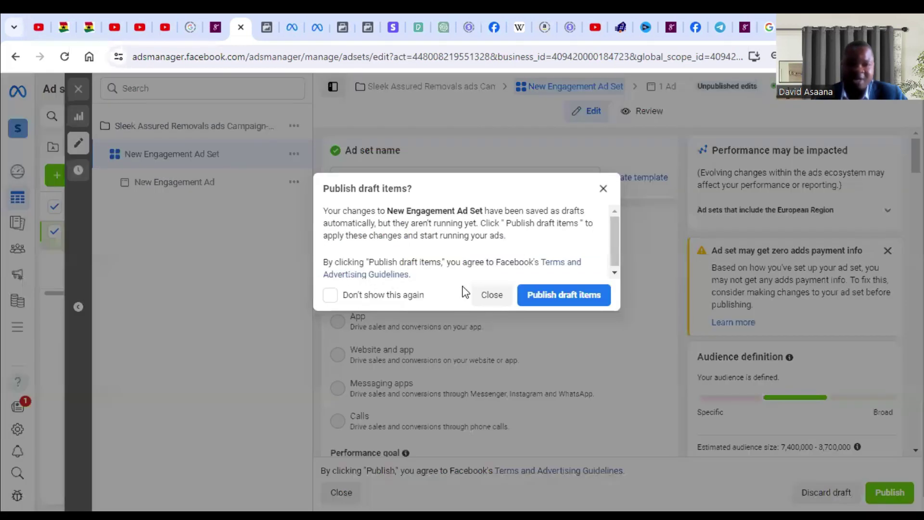
pyautogui.click(499, 300)
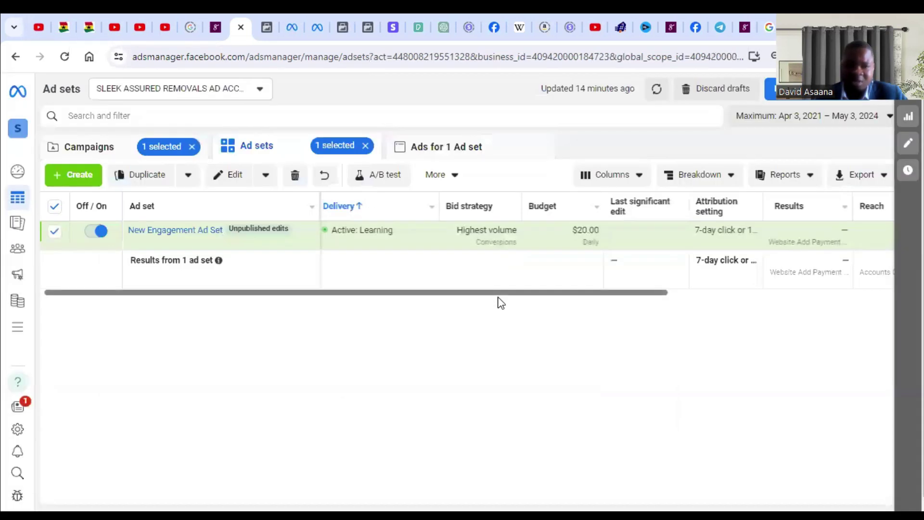
# Return to the campaign list and clear the campaign selection.
pyautogui.click(58, 236)
pyautogui.click(102, 151)
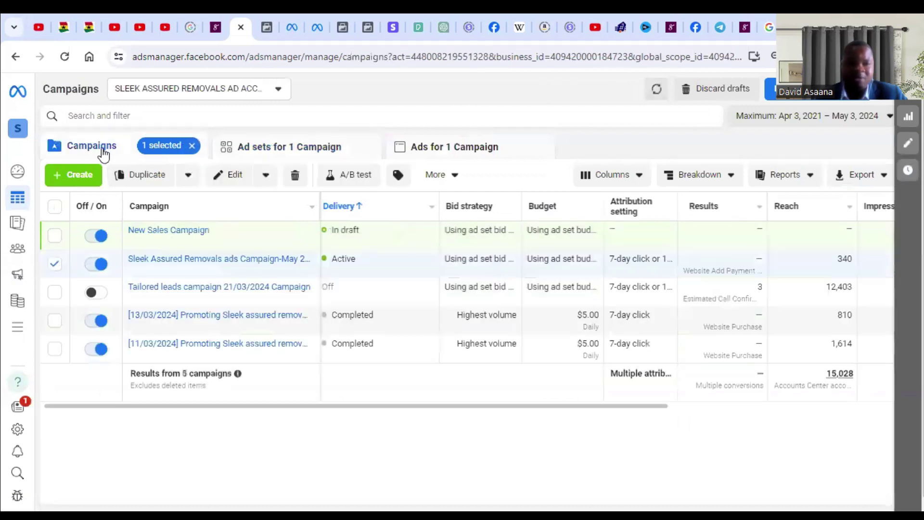
pyautogui.click(191, 145)
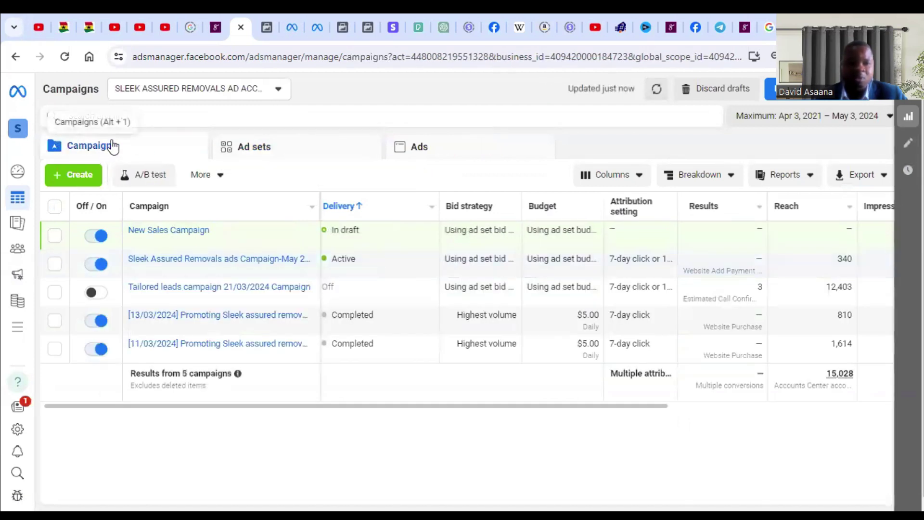
pyautogui.click(82, 174)
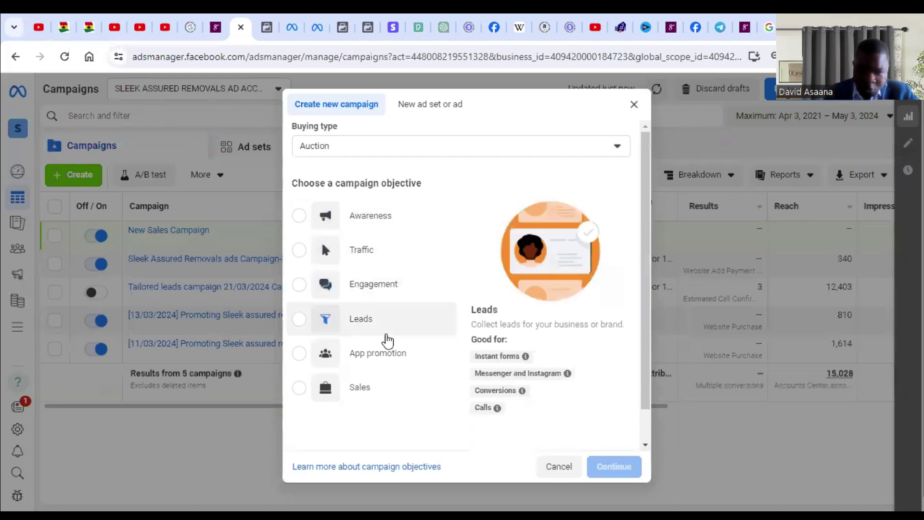
pyautogui.click(387, 395)
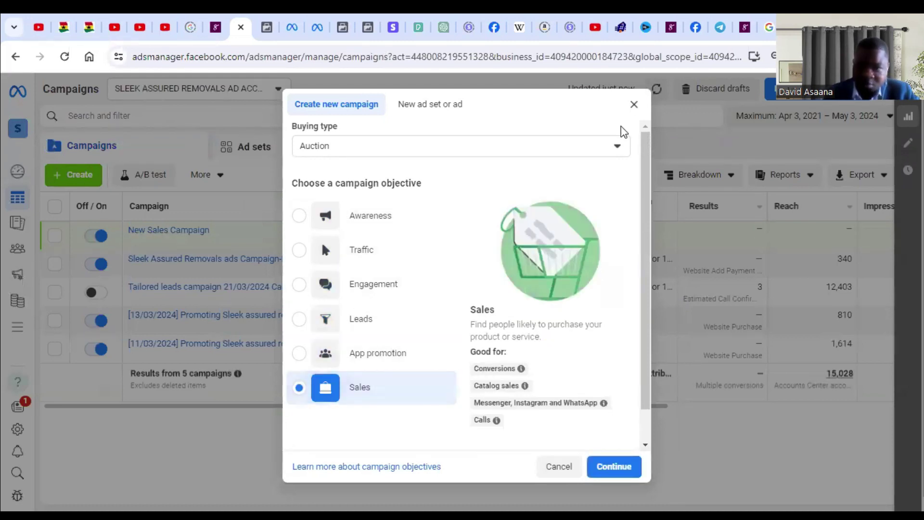
pyautogui.click(634, 103)
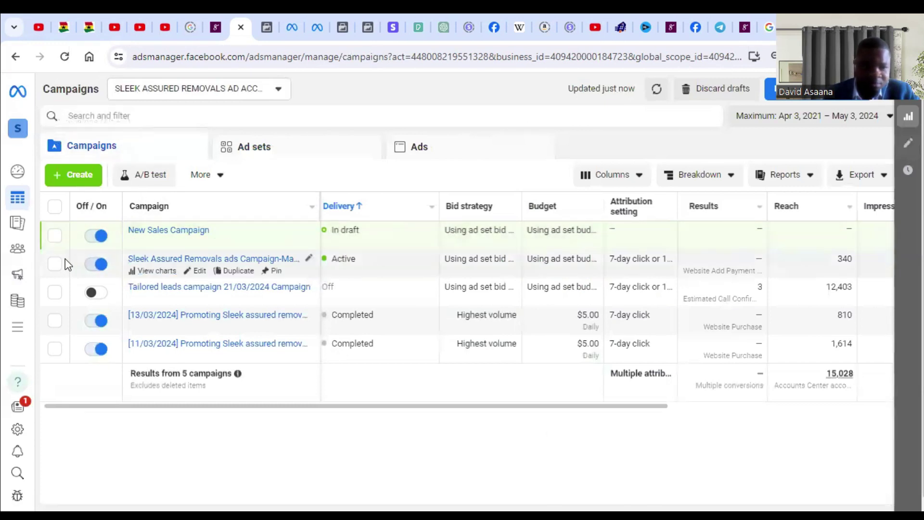
# Duplicate the active Sleek Assured Removals May 2024 campaign with its current settings as one new campaign.
pyautogui.click(54, 264)
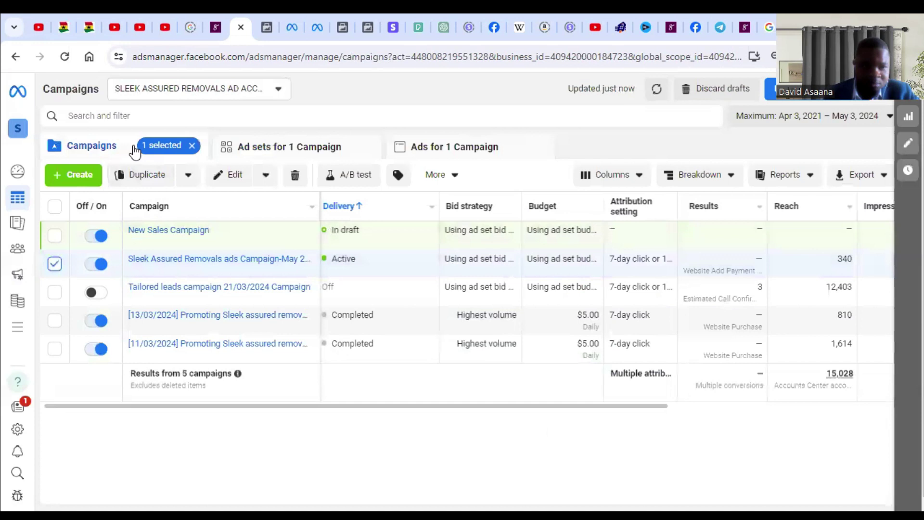
pyautogui.click(137, 174)
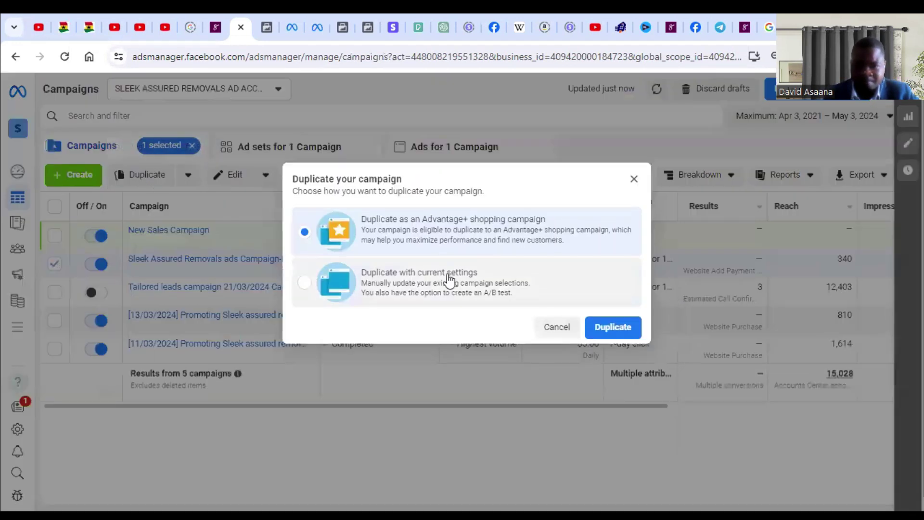
pyautogui.click(474, 287)
pyautogui.click(625, 330)
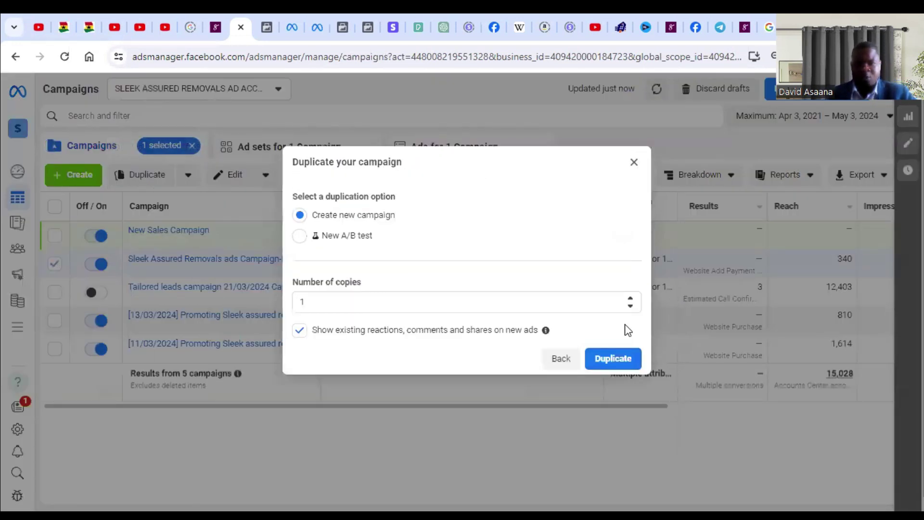
pyautogui.click(608, 358)
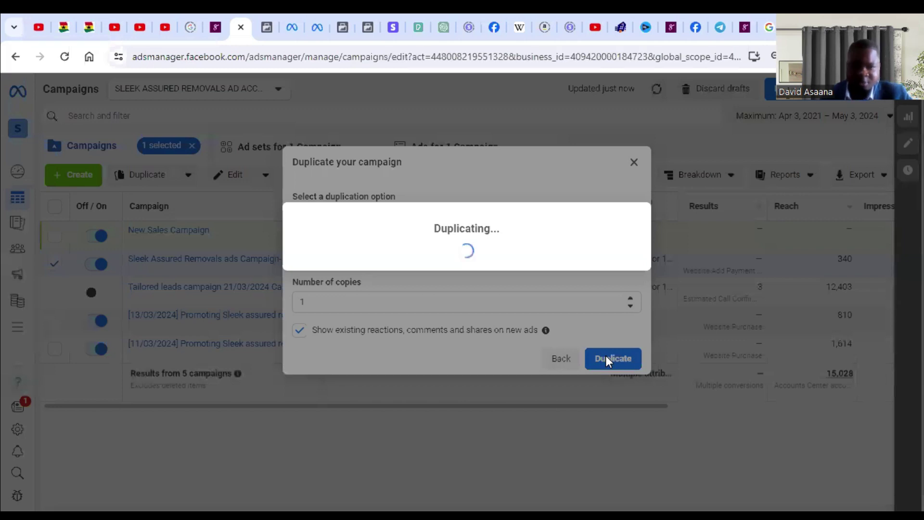
# Examine the available conversion events in the duplicated campaign's New Engagement Ad Set.
pyautogui.click(202, 125)
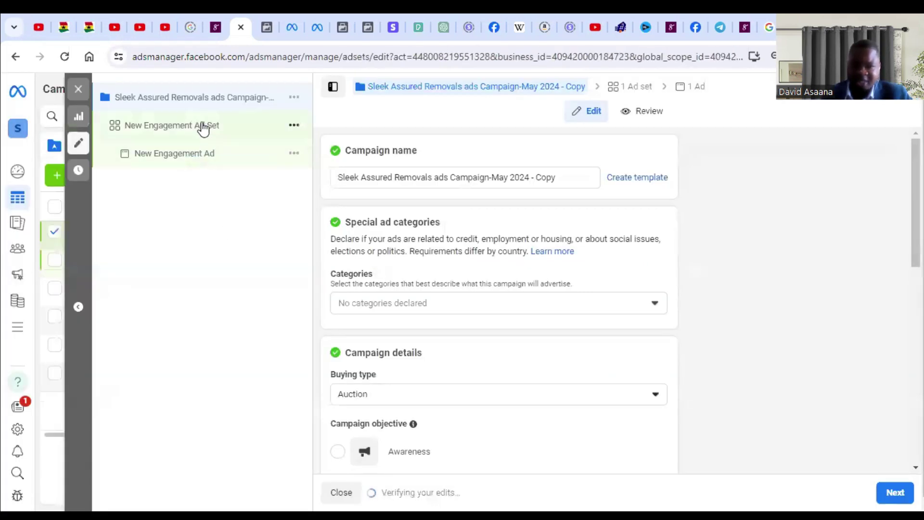
pyautogui.scroll(-6, 538, 270)
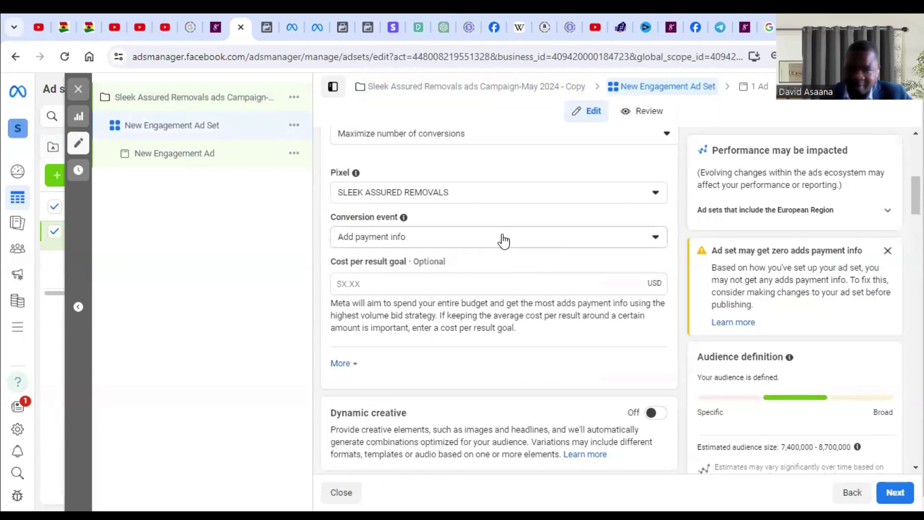
pyautogui.click(547, 242)
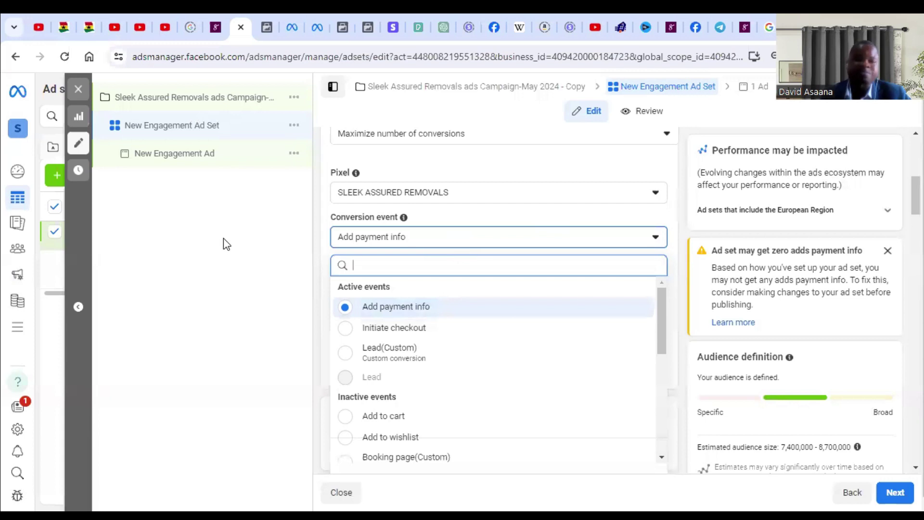
pyautogui.click(215, 277)
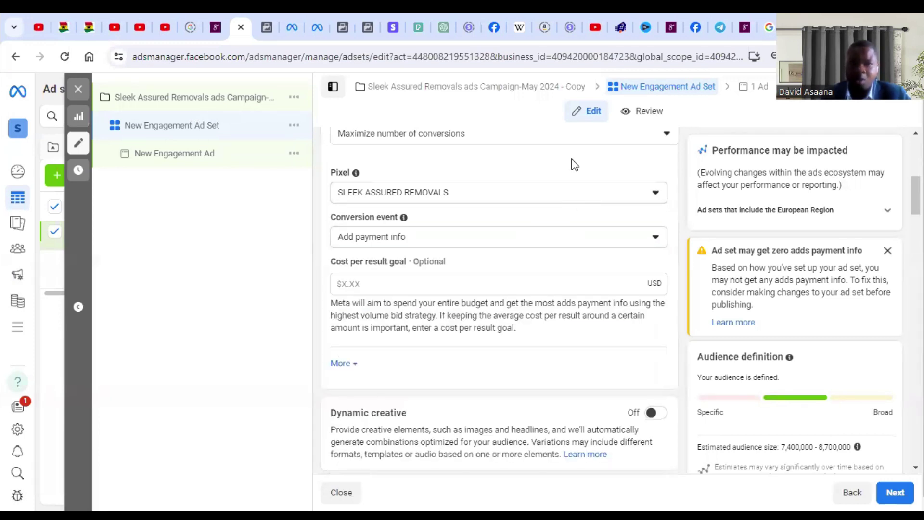
# Switch to Events Manager and dismiss the Set Up Events dialog for the Selar 2 dataset.
pyautogui.click(214, 14)
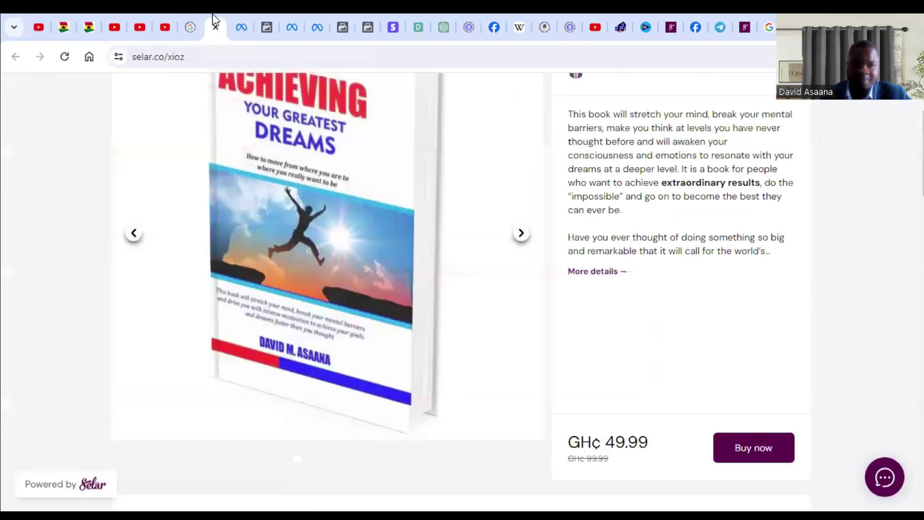
pyautogui.click(241, 16)
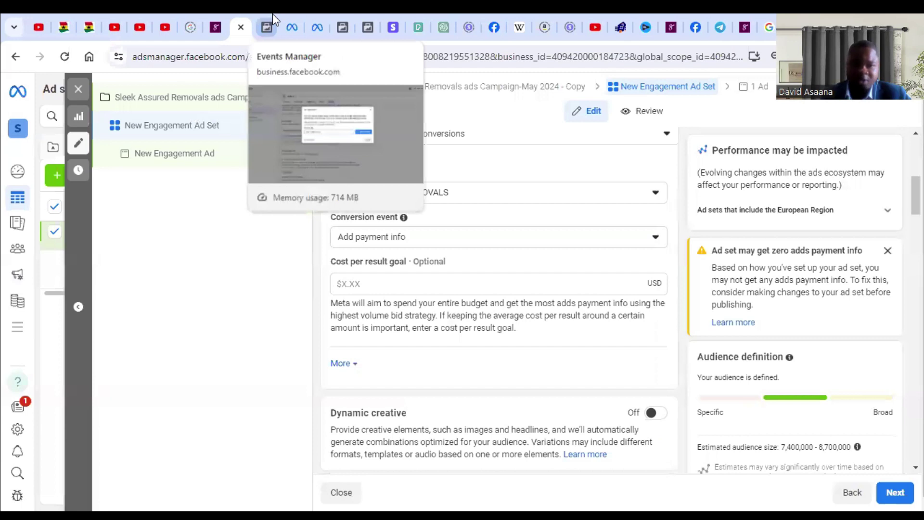
pyautogui.click(273, 13)
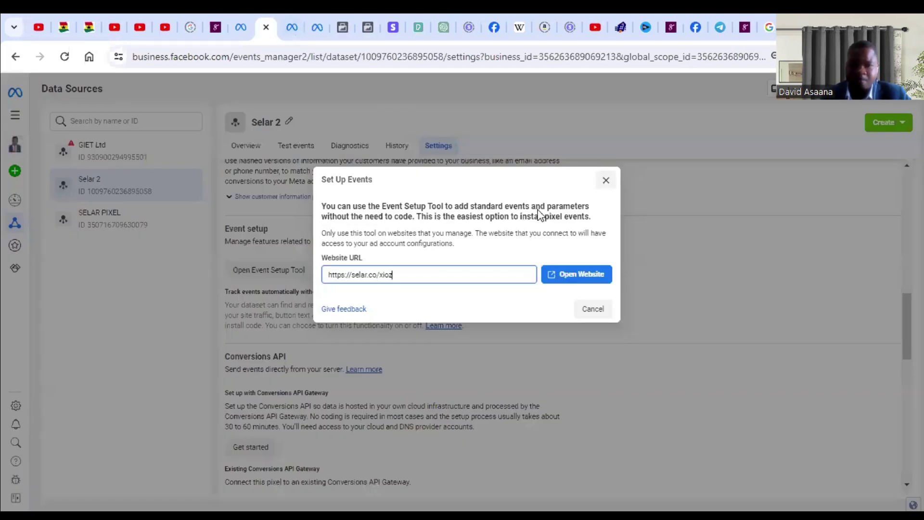
pyautogui.moveTo(405, 279); pyautogui.dragTo(304, 276)
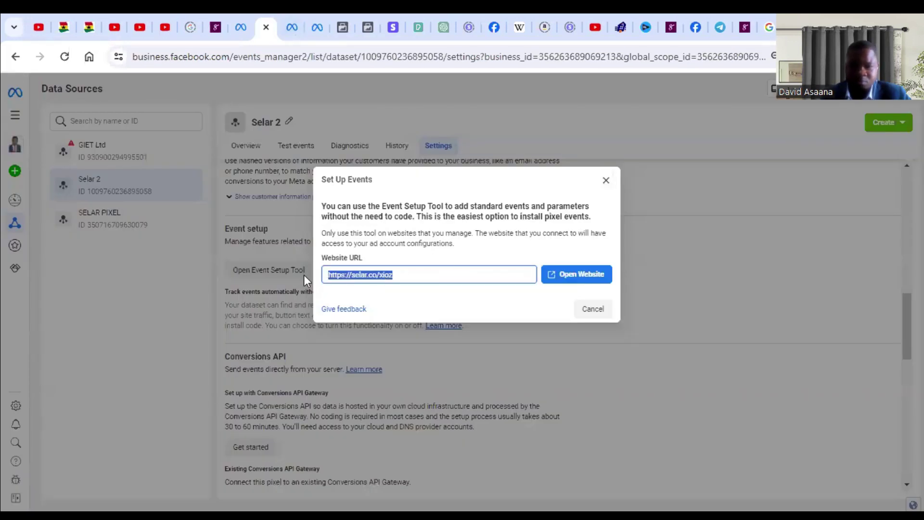
pyautogui.rightClick(353, 275)
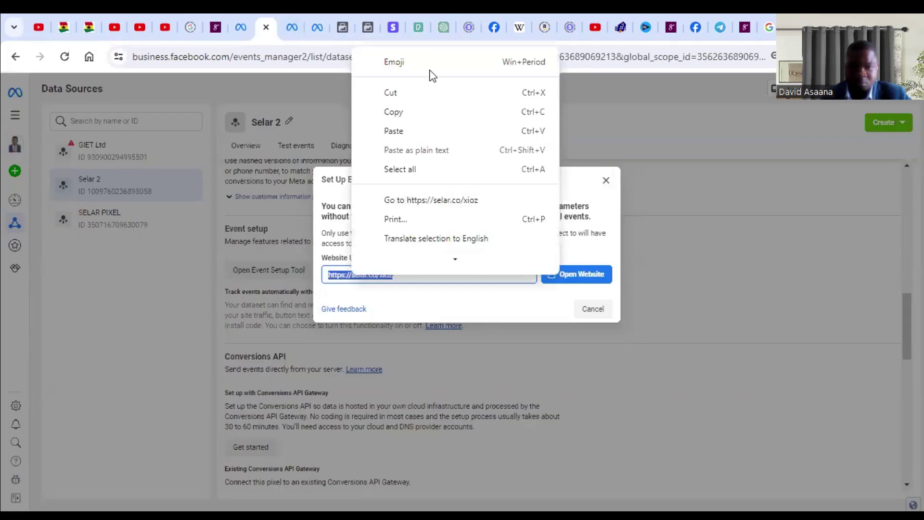
pyautogui.click(592, 167)
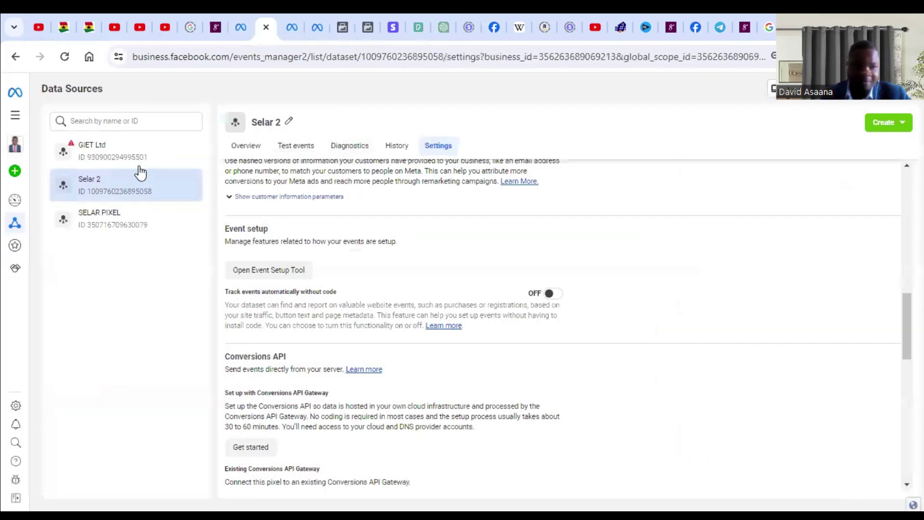
# Look up the Events Manager shortcut among all Ads Manager tools and return to the open Events Manager page.
pyautogui.click(239, 19)
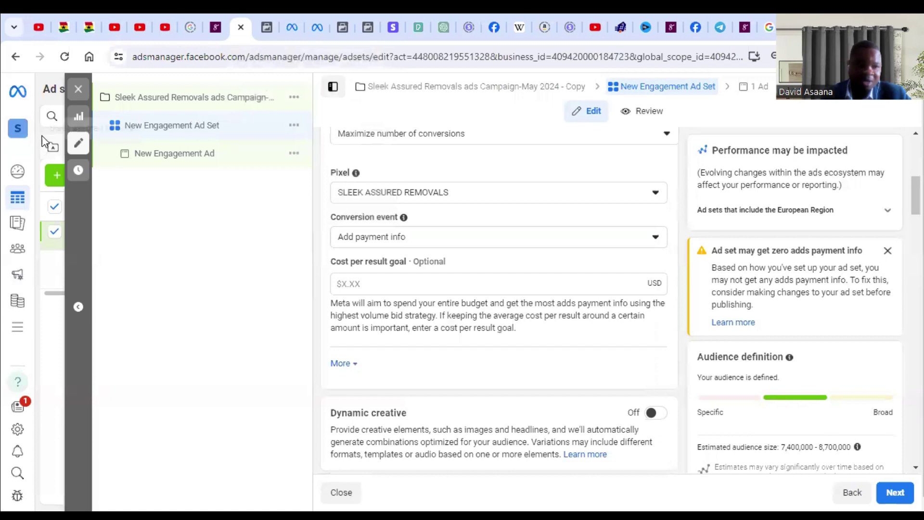
pyautogui.click(18, 332)
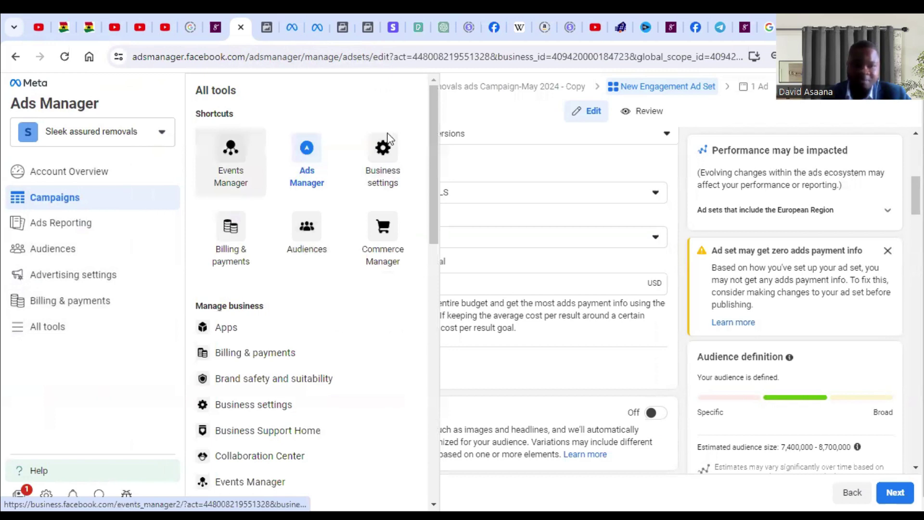
pyautogui.click(266, 27)
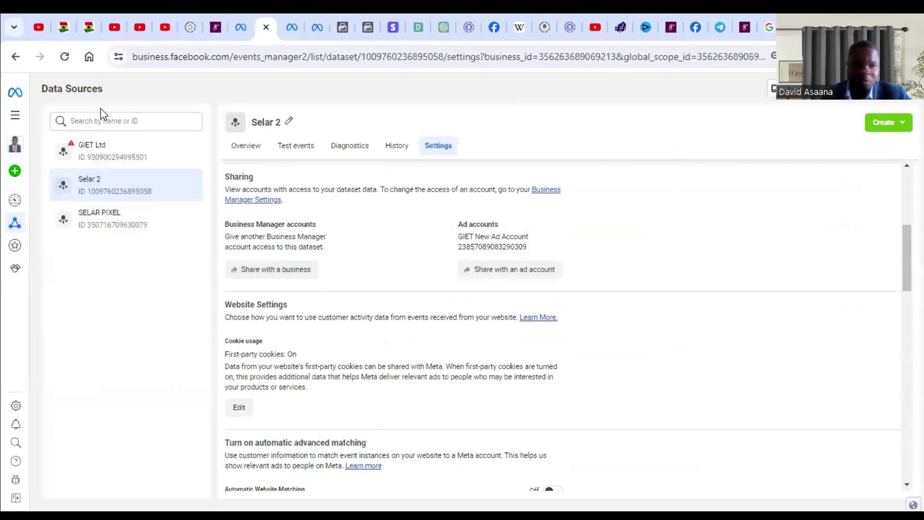
# Go through the Events Manager overview and data sources to examine the Selar 2 dataset's events.
pyautogui.moveTo(14, 200)
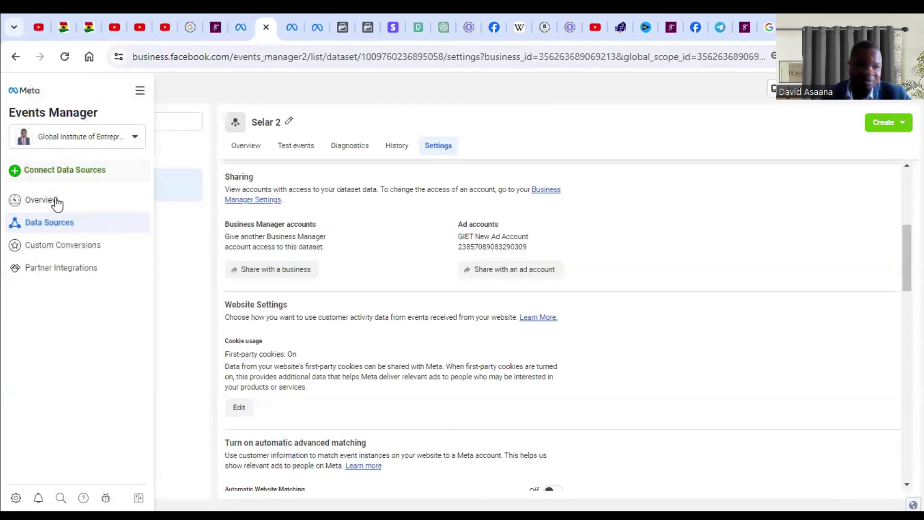
pyautogui.click(55, 202)
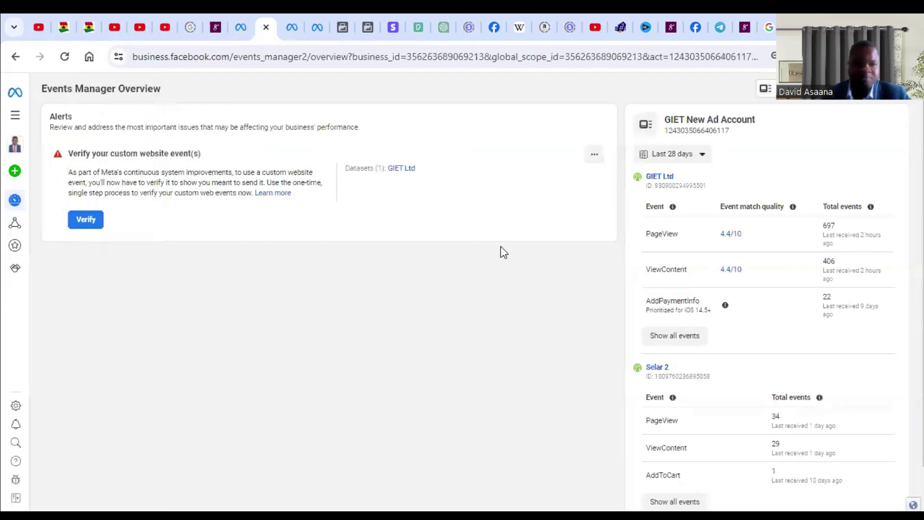
pyautogui.moveTo(10, 200)
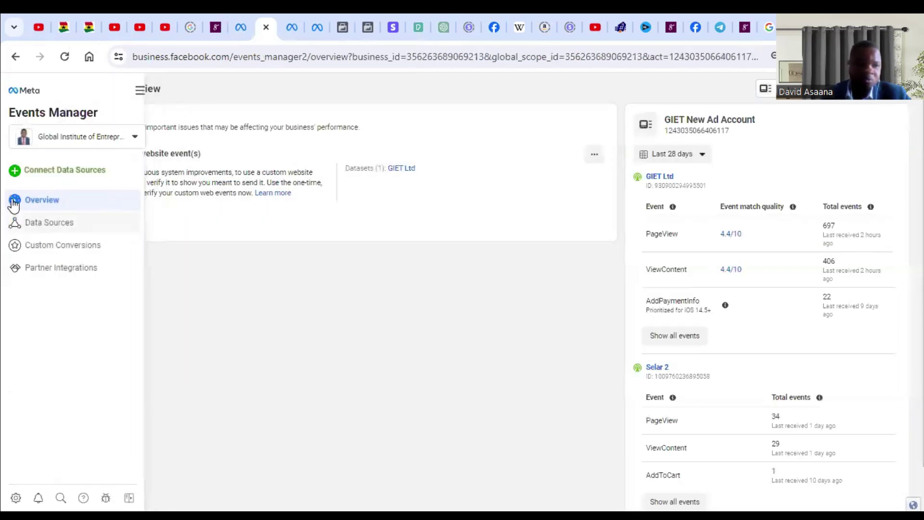
pyautogui.click(49, 224)
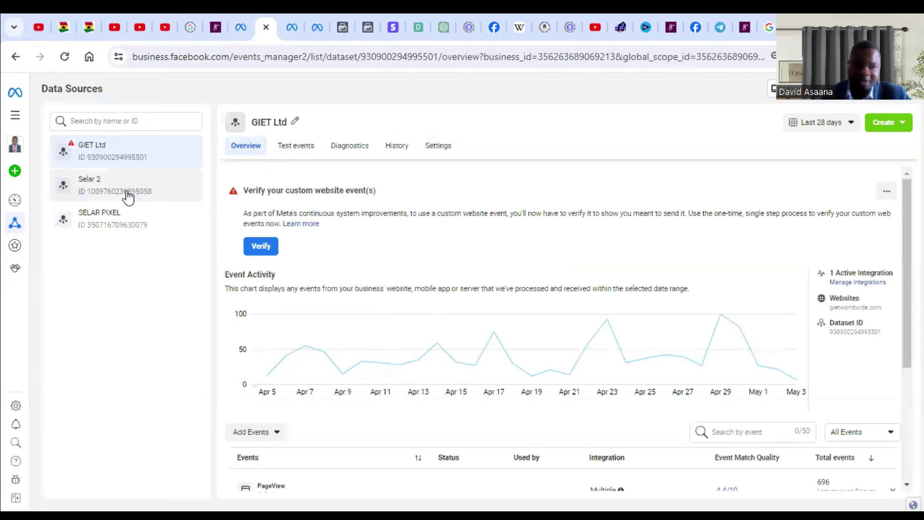
pyautogui.click(113, 184)
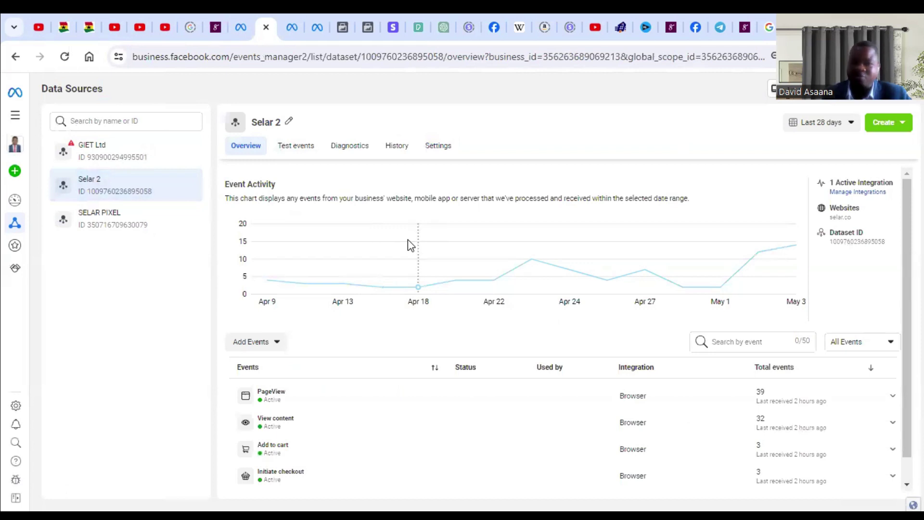
pyautogui.scroll(-1, 295, 436)
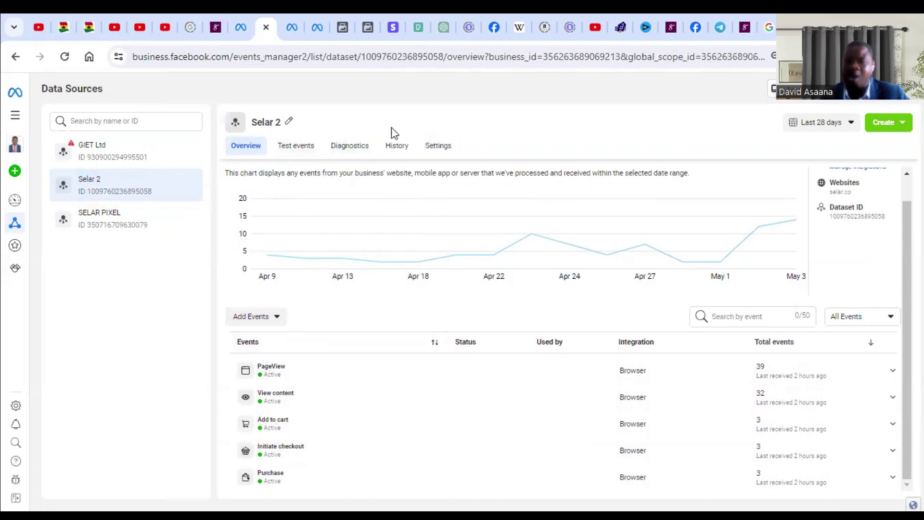
pyautogui.click(305, 153)
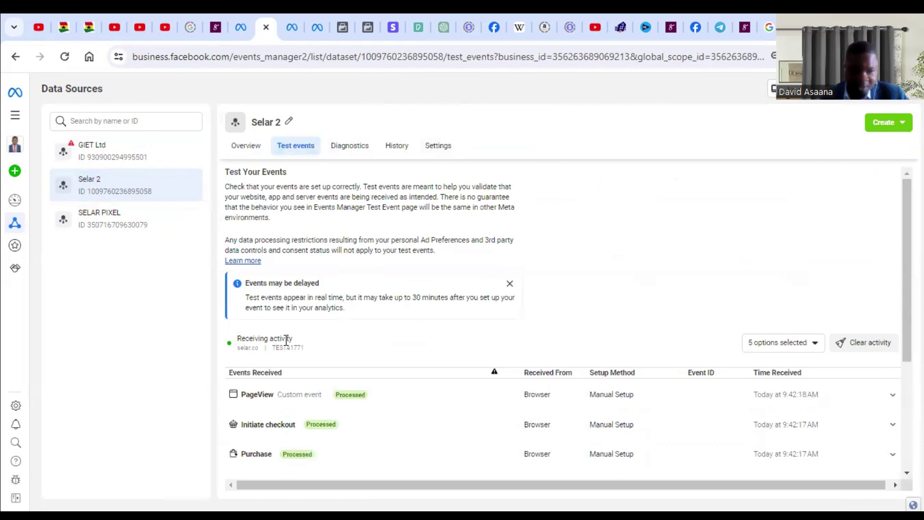
pyautogui.scroll(-2, 698, 373)
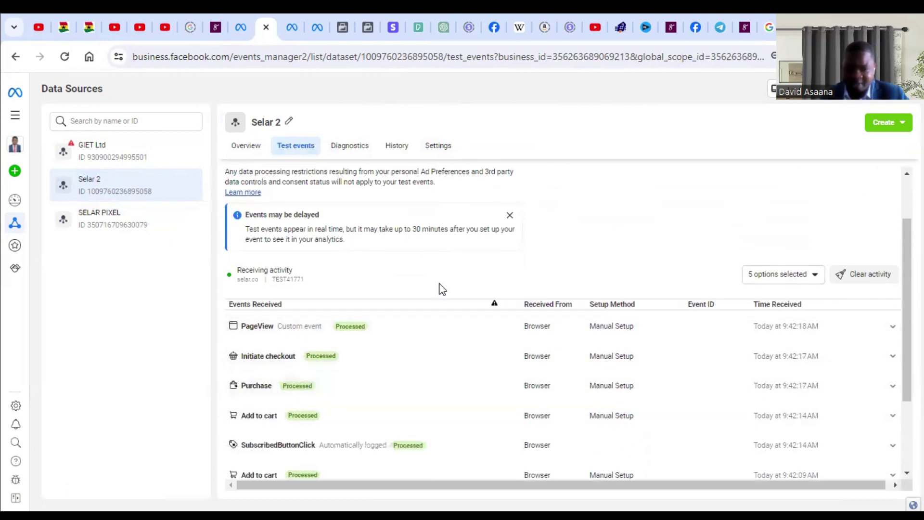
pyautogui.click(874, 274)
pyautogui.click(583, 258)
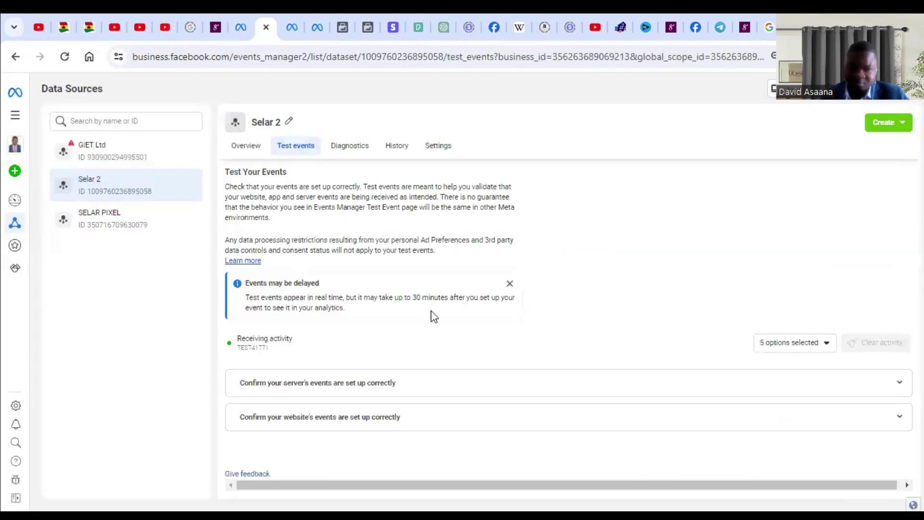
pyautogui.click(894, 419)
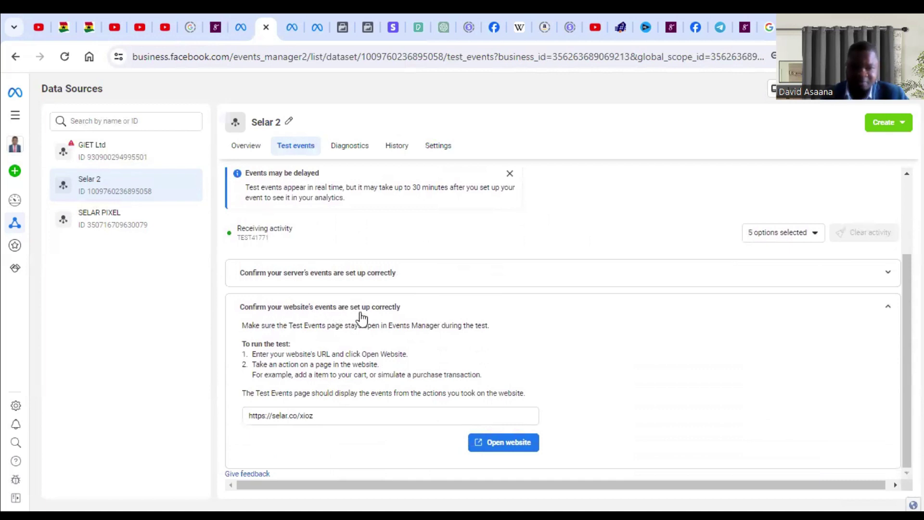
pyautogui.click(515, 443)
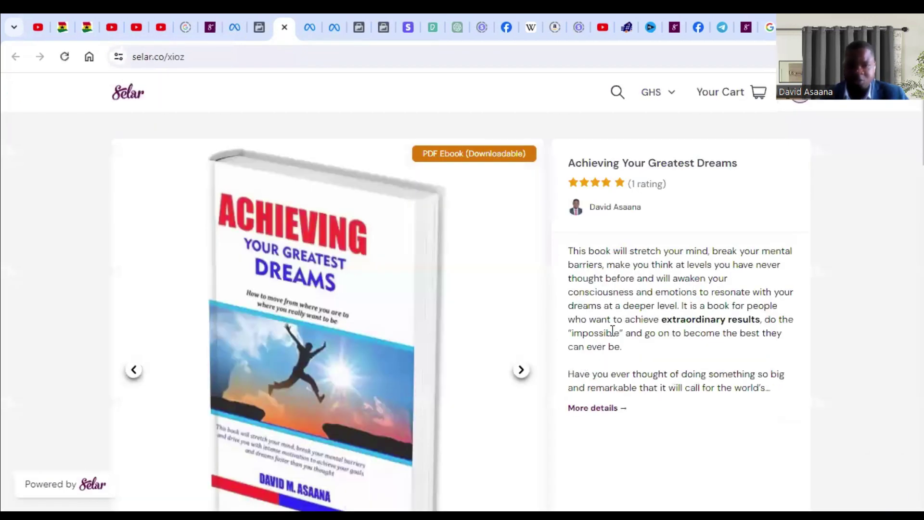
# Add the Achieving Your Greatest Dreams ebook to the cart and check the test events received in Events Manager.
pyautogui.scroll(-1, 621, 331)
pyautogui.scroll(-1, 673, 332)
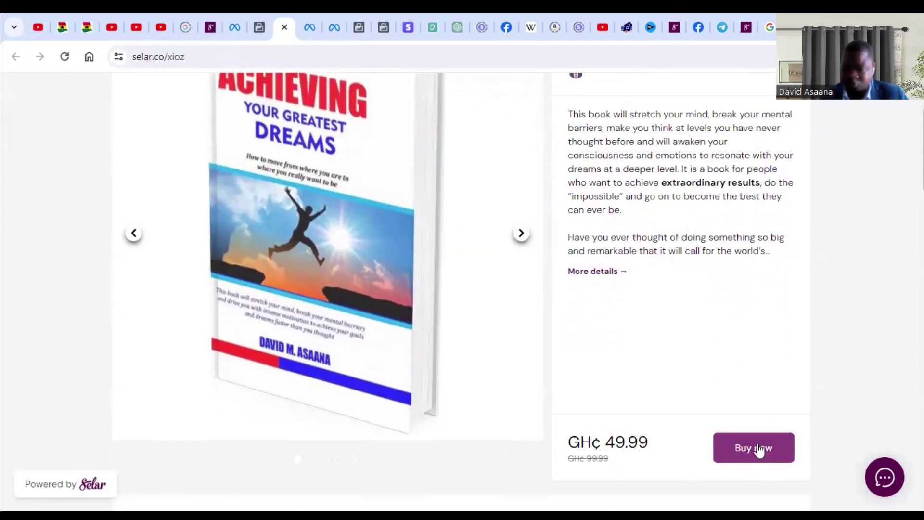
pyautogui.click(764, 446)
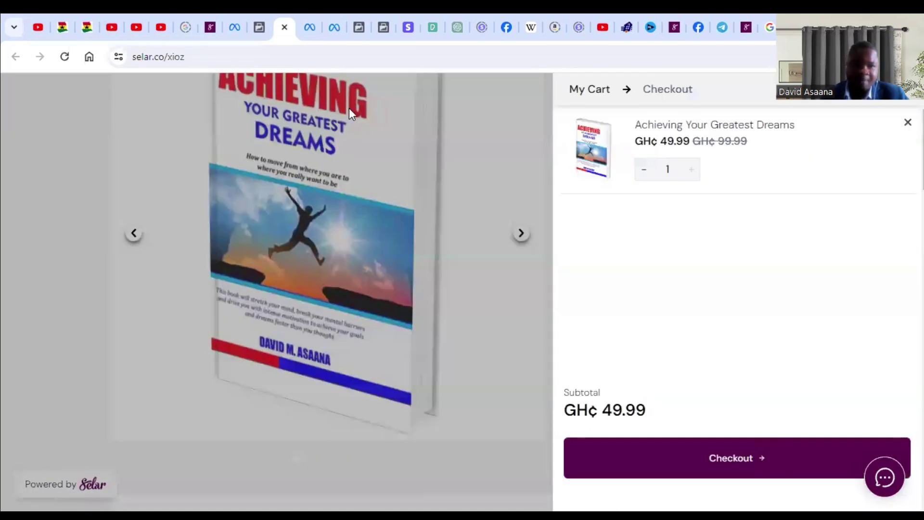
pyautogui.hotkey('ctrl', 'shift', 'Tab')
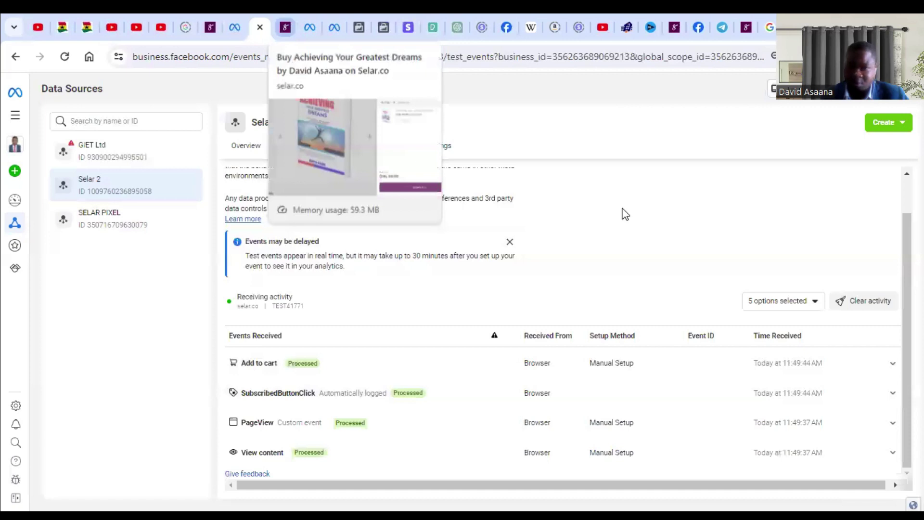
# Proceed through the ebook's checkout and try to submit the GHS 50 Mobile Money payment without filling in payment details.
pyautogui.hotkey('ctrl', 'Tab')
pyautogui.click(697, 463)
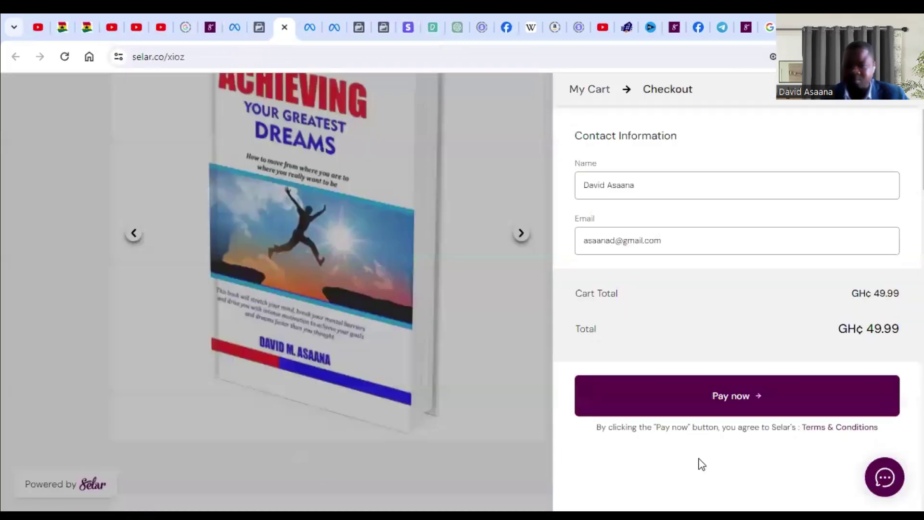
pyautogui.click(754, 398)
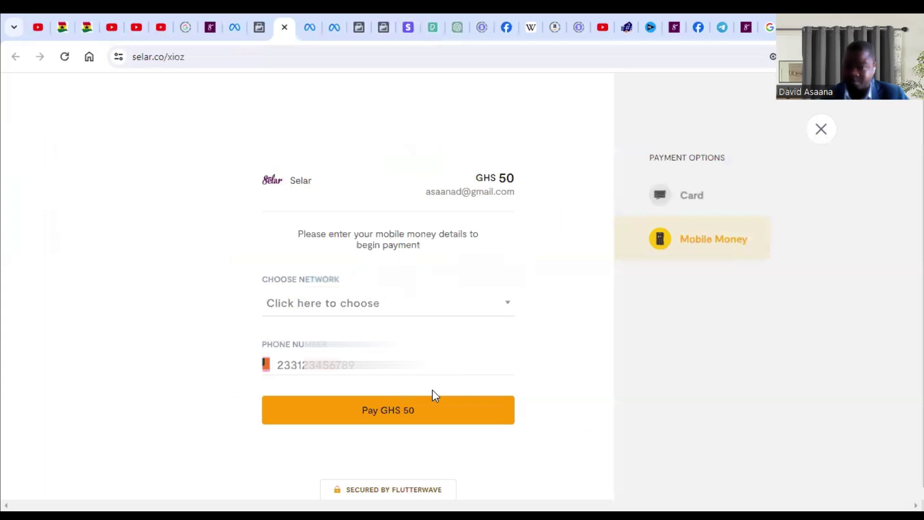
pyautogui.click(427, 414)
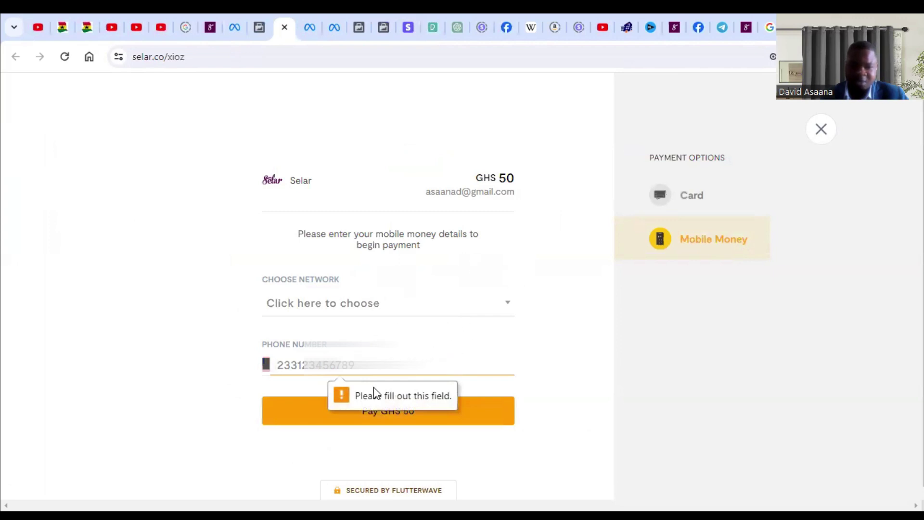
# Compare the Selar 2 dataset's received test events with the checkout stage reached on the Selar payment page.
pyautogui.click(259, 27)
pyautogui.scroll(-1, 376, 409)
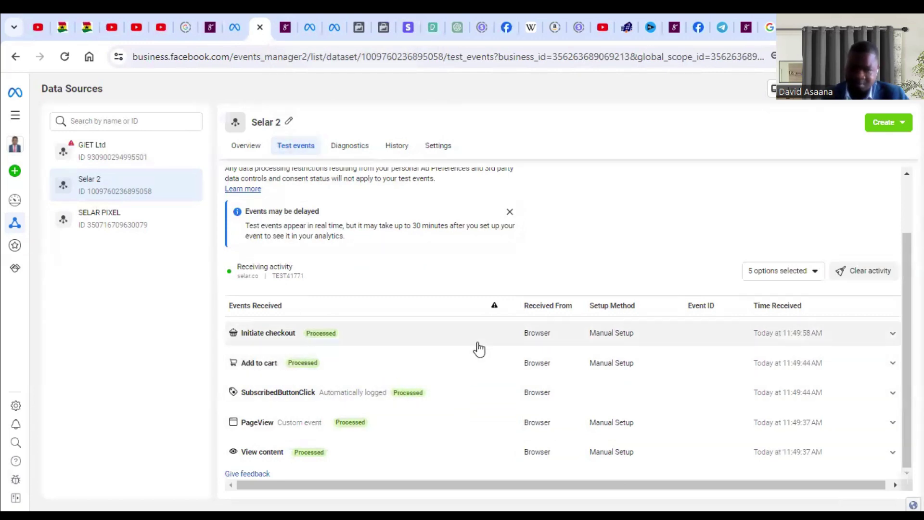
pyautogui.click(289, 18)
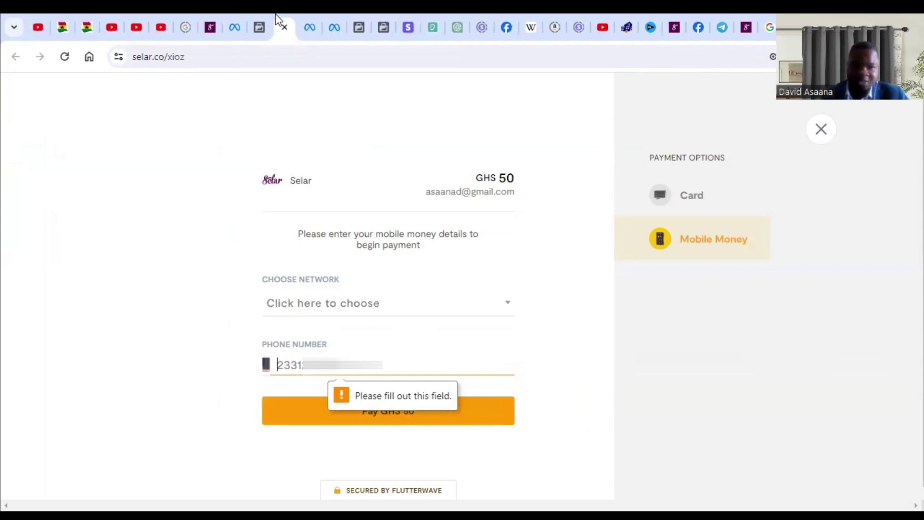
pyautogui.click(262, 24)
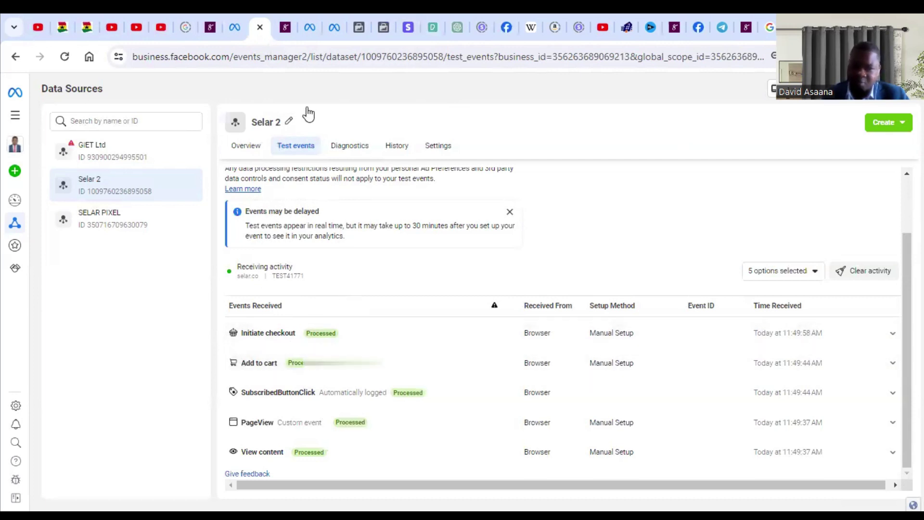
pyautogui.hotkey('ctrl', 'Tab')
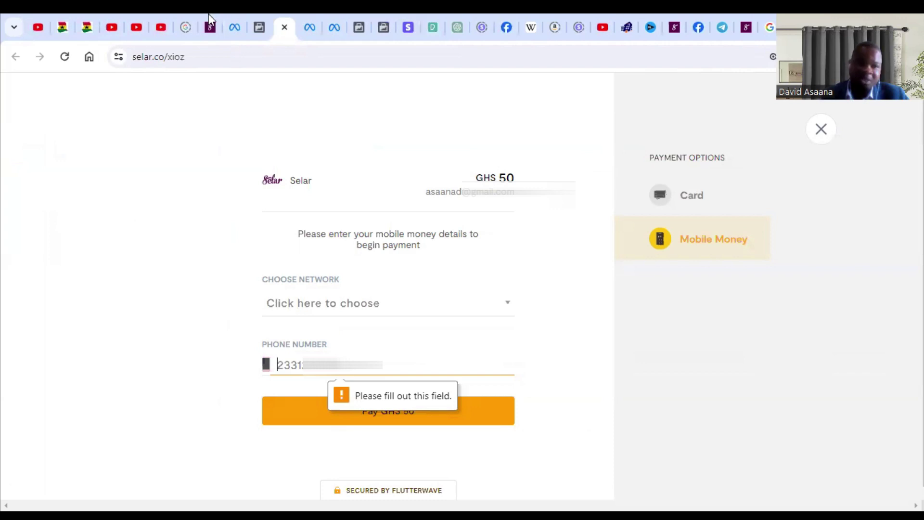
pyautogui.click(256, 19)
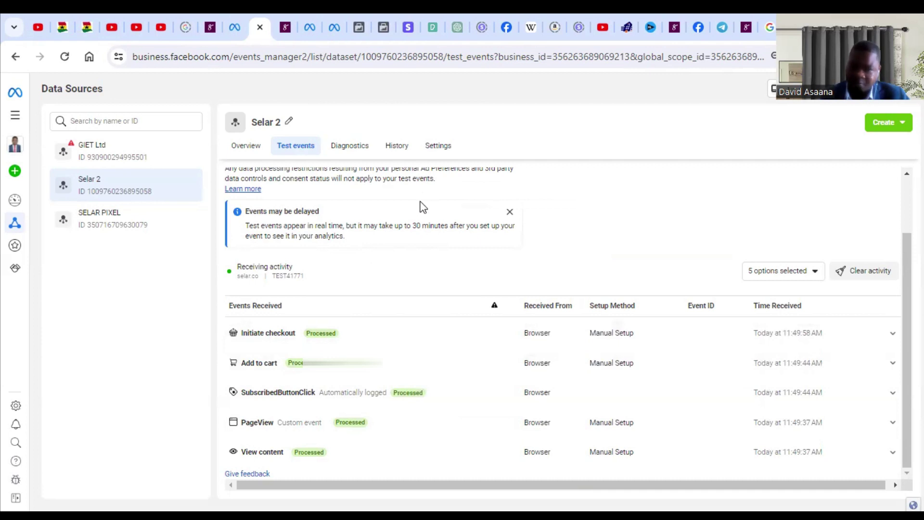
# Open the Selar 2 dataset's settings and return to Ads Manager to review the New Engagement Ad Set's performance goal, pixel and conversion event.
pyautogui.click(434, 148)
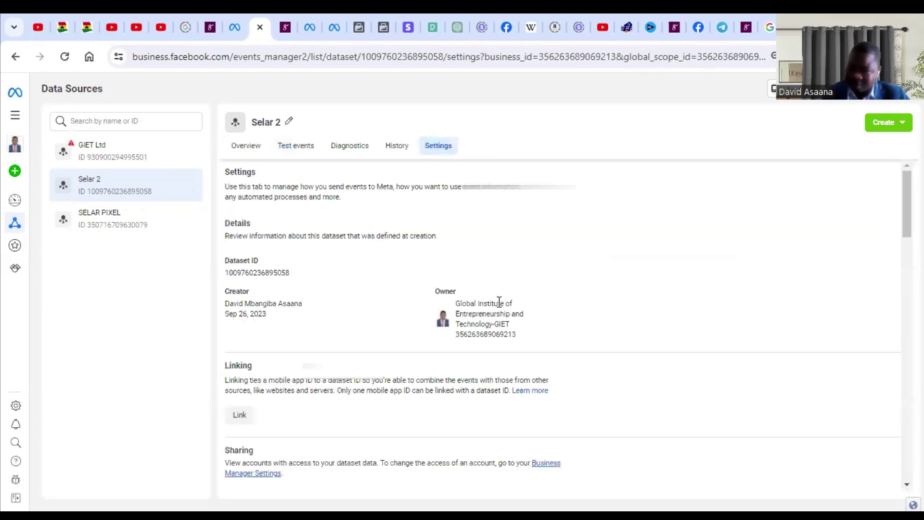
pyautogui.click(303, 23)
pyautogui.click(237, 21)
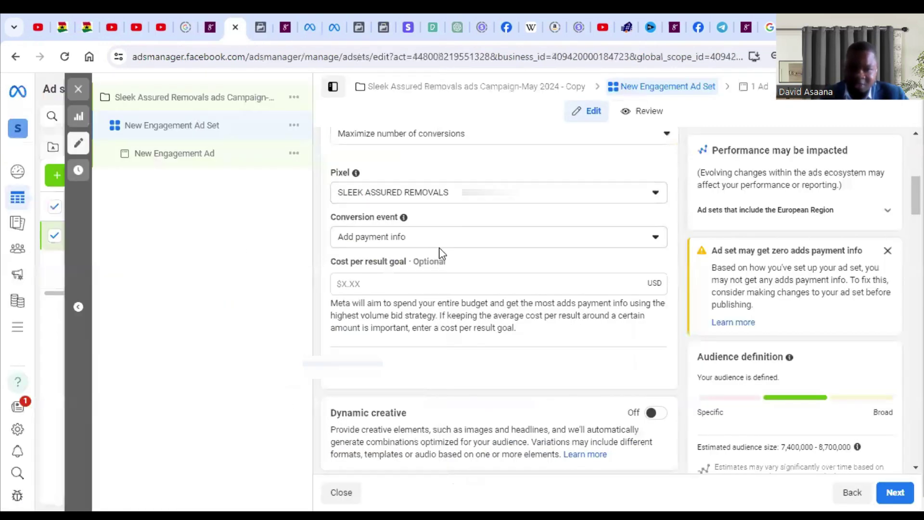
pyautogui.scroll(5, 484, 228)
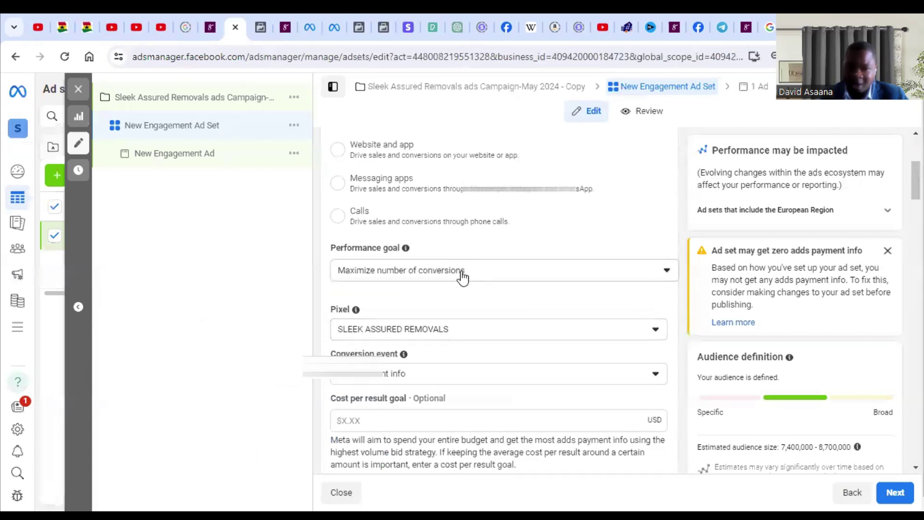
pyautogui.scroll(-4, 471, 277)
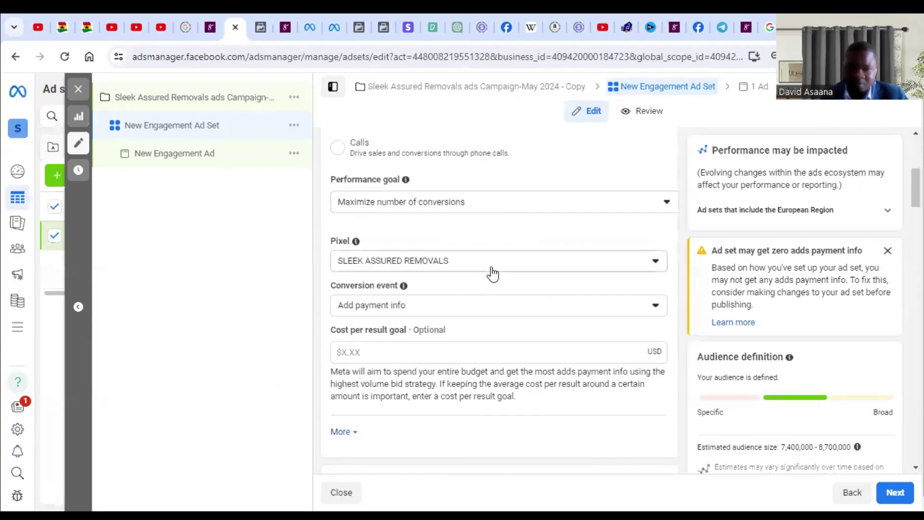
# Check the New Engagement Ad Set's available conversion events and switch back to the Selar 2 dataset's settings in Events Manager.
pyautogui.click(475, 307)
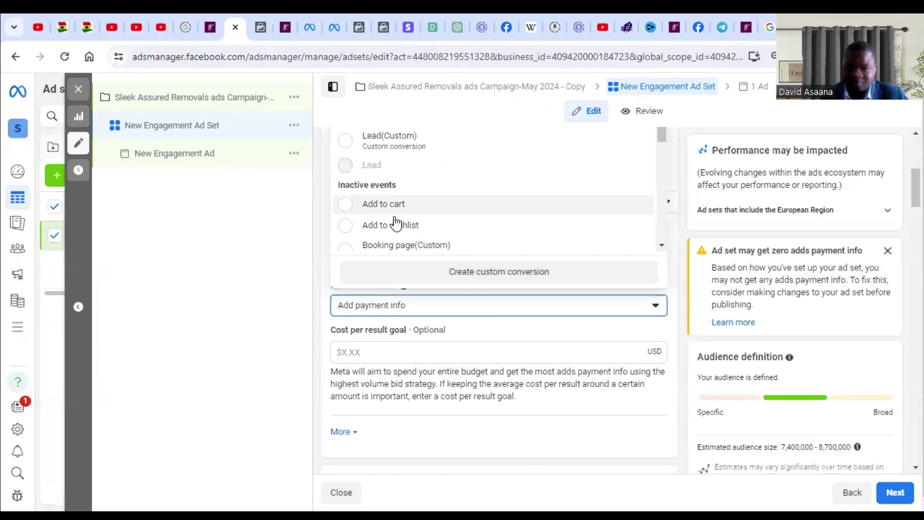
pyautogui.click(212, 19)
pyautogui.click(264, 16)
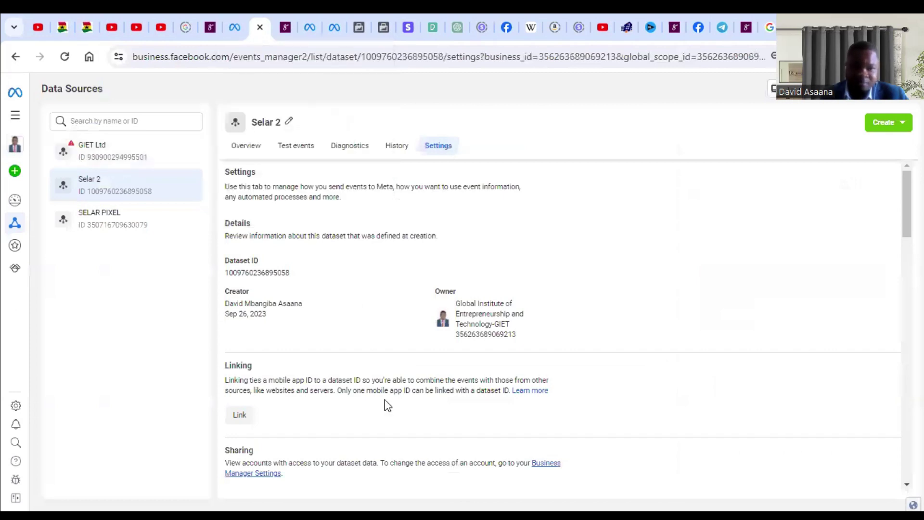
pyautogui.scroll(-3, 414, 407)
pyautogui.scroll(-8, 424, 408)
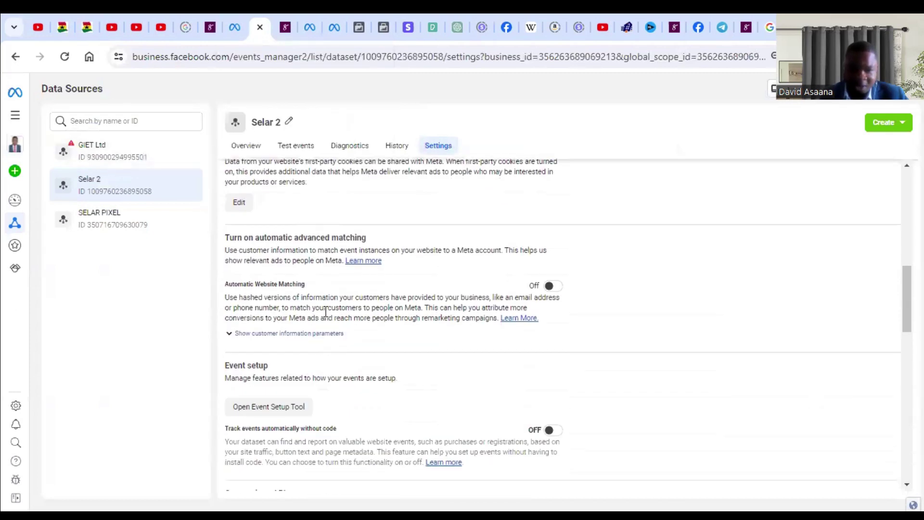
pyautogui.click(283, 415)
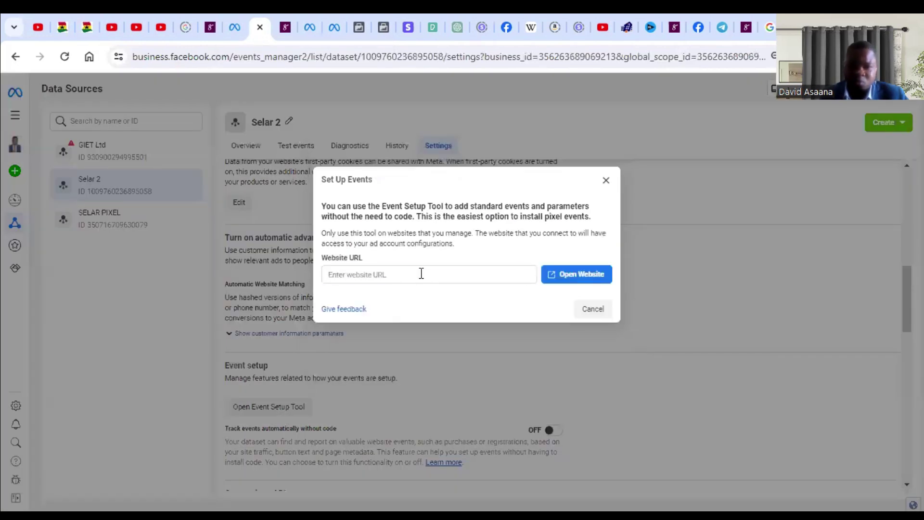
pyautogui.rightClick(422, 272)
pyautogui.click(454, 192)
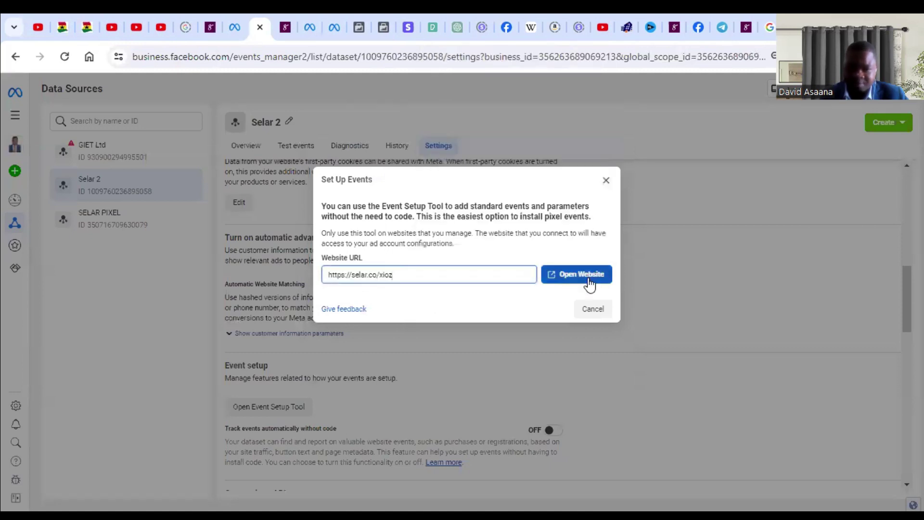
pyautogui.click(589, 285)
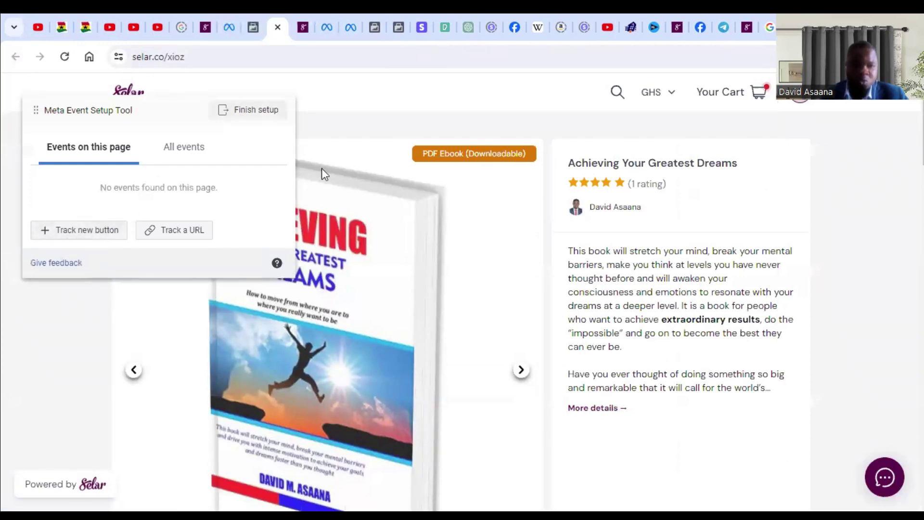
# Buy the Achieving Your Greatest Dreams ebook with the Event Setup Tool open and proceed from checkout to payment.
pyautogui.scroll(-4, 800, 394)
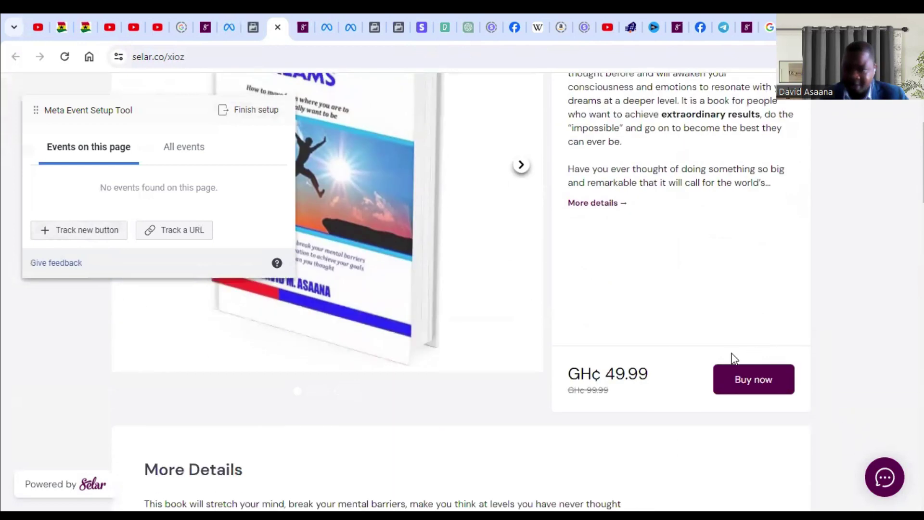
pyautogui.click(746, 380)
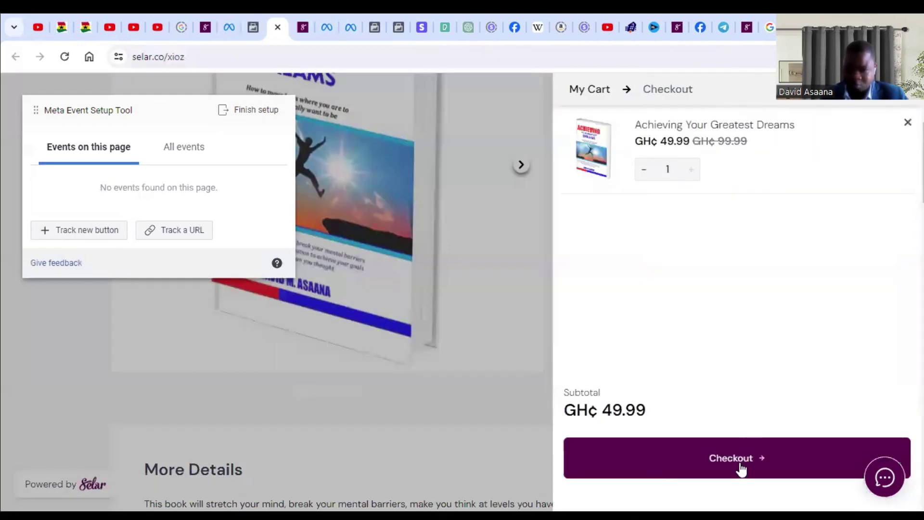
pyautogui.click(742, 465)
pyautogui.click(751, 395)
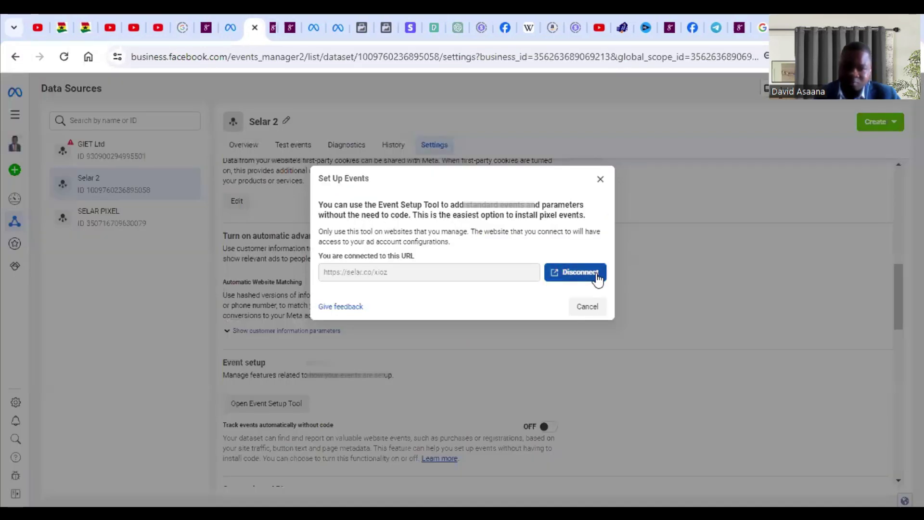
# Disconnect and reopen the site in the Event Setup Tool, try the ebook's payment again, and close the page.
pyautogui.click(592, 275)
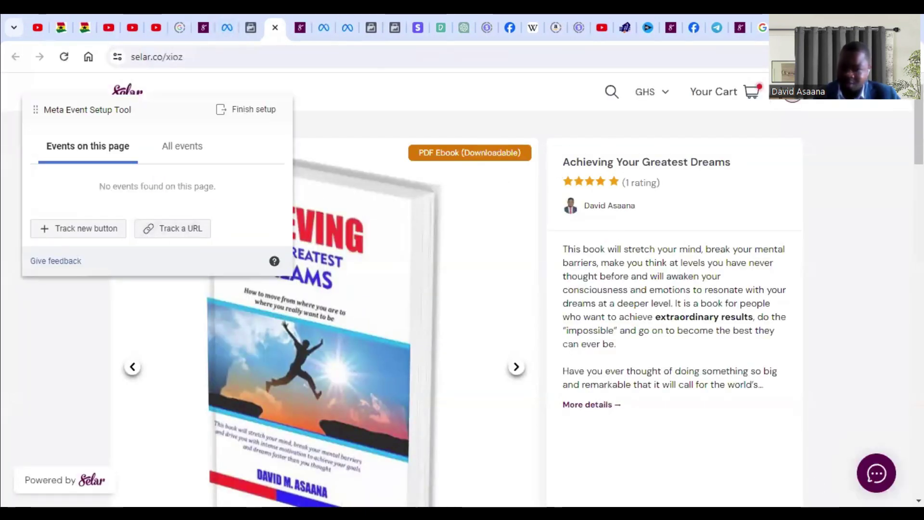
pyautogui.scroll(-4, 764, 432)
pyautogui.click(759, 388)
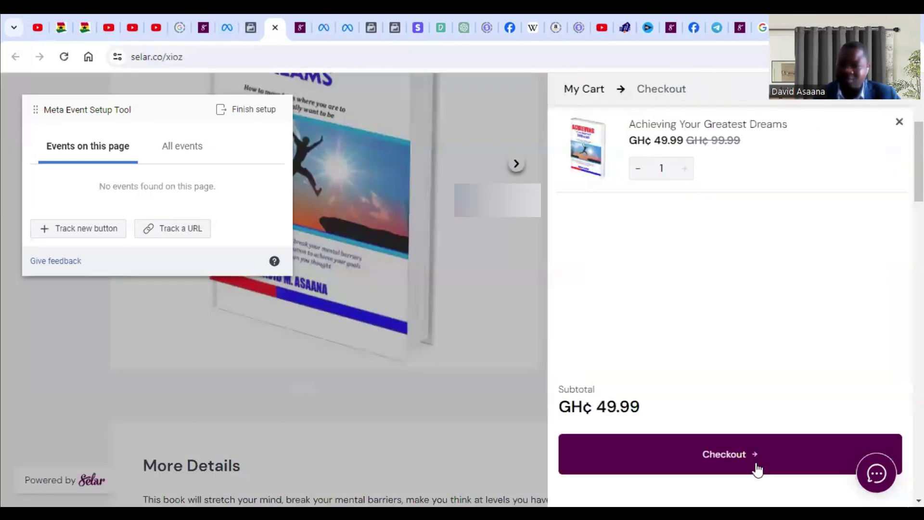
pyautogui.click(755, 469)
pyautogui.click(767, 392)
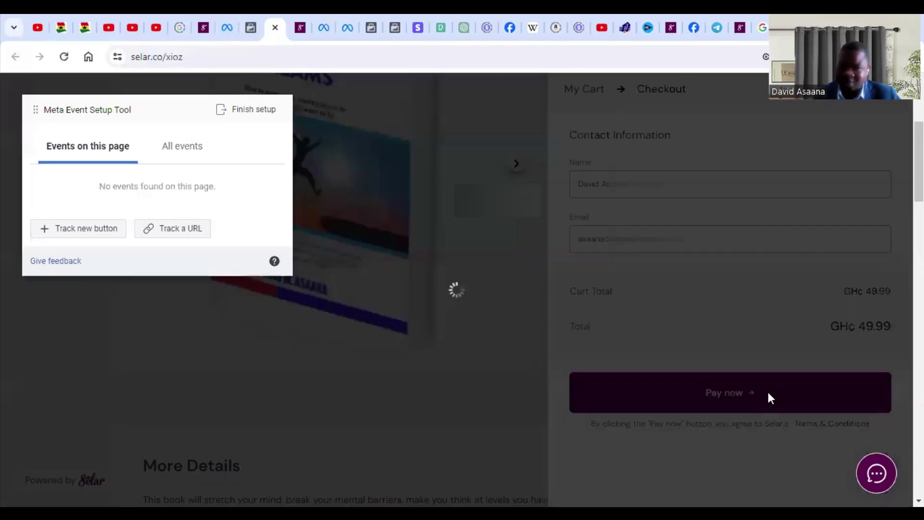
pyautogui.hotkey('ctrl', 'w')
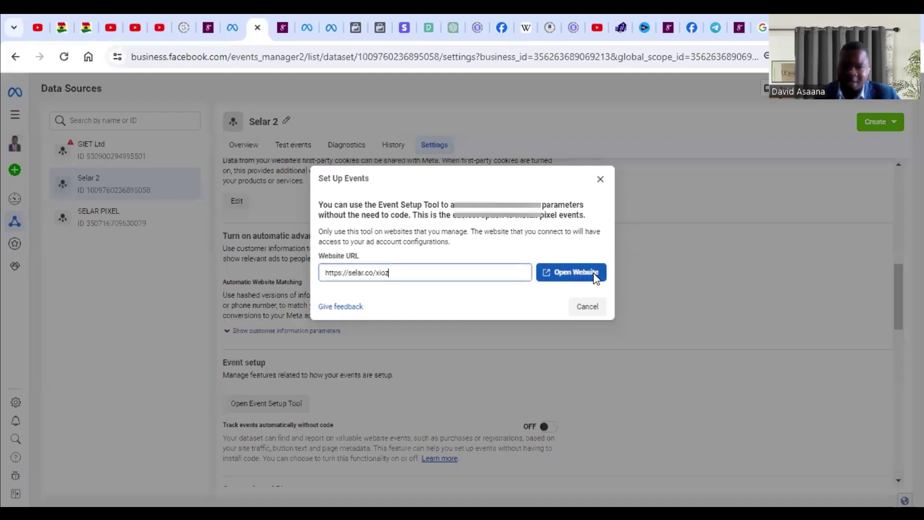
# Reopen the selar.co/xioz page with the Event Setup Tool and take the ebook to the checkout's contact information stage.
pyautogui.click(584, 273)
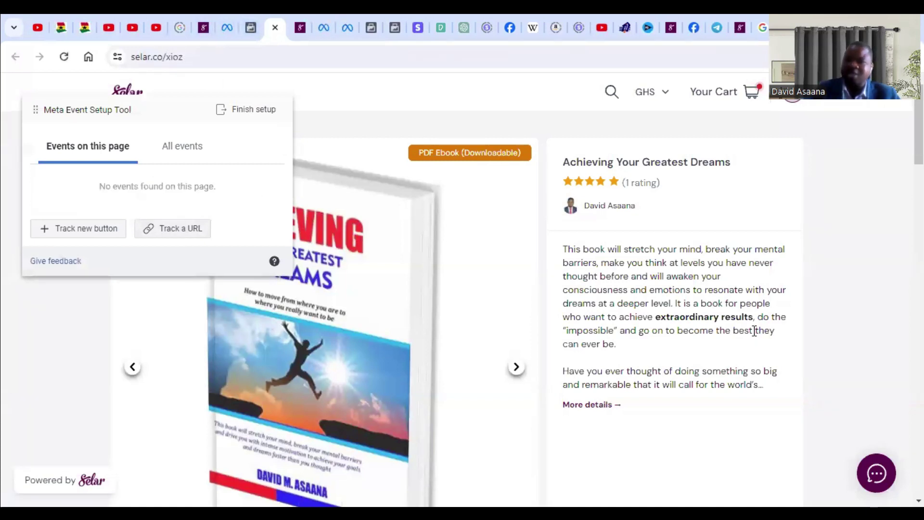
pyautogui.scroll(-5, 788, 394)
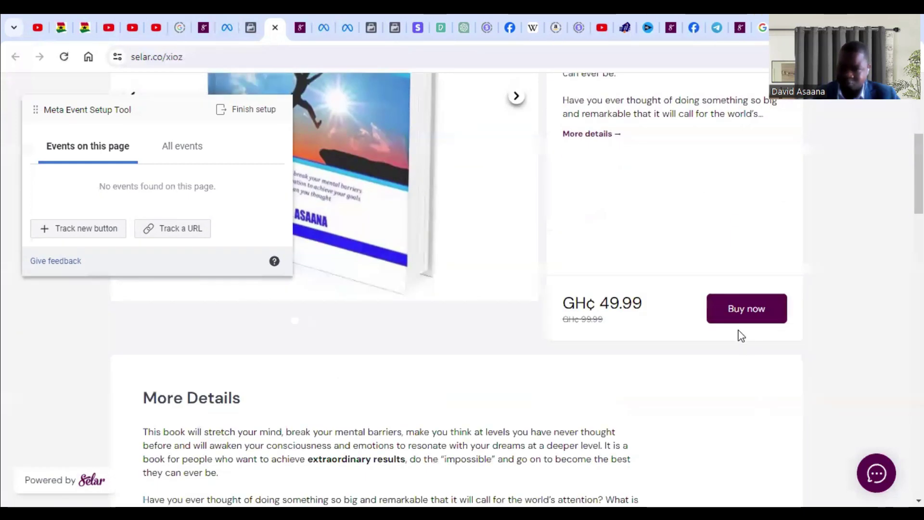
pyautogui.click(753, 323)
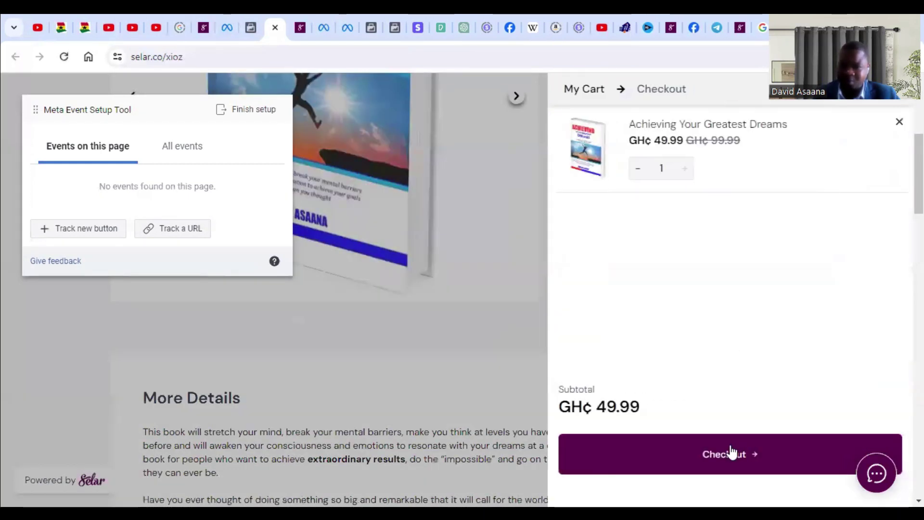
pyautogui.click(711, 438)
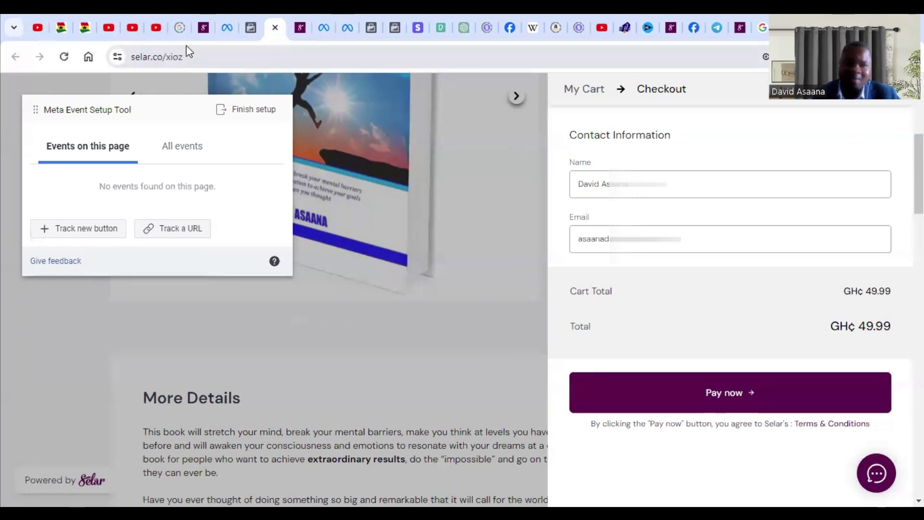
pyautogui.click(159, 231)
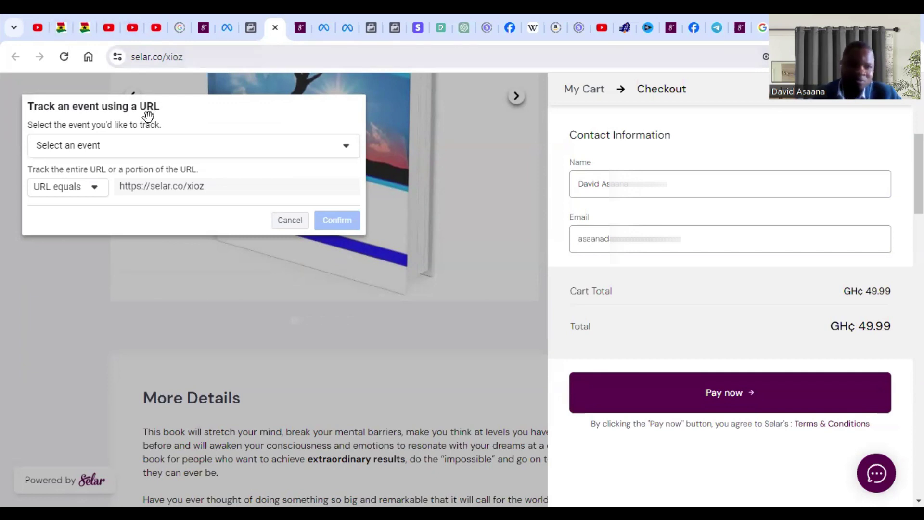
pyautogui.click(135, 152)
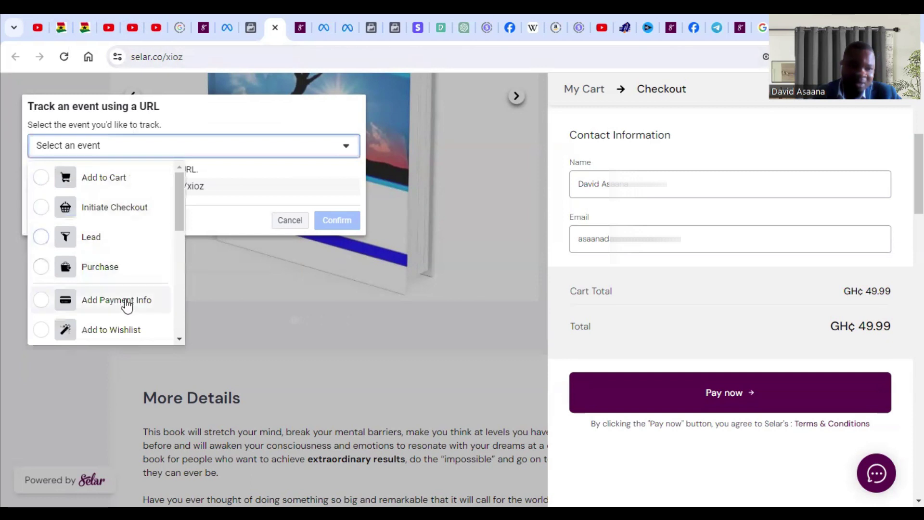
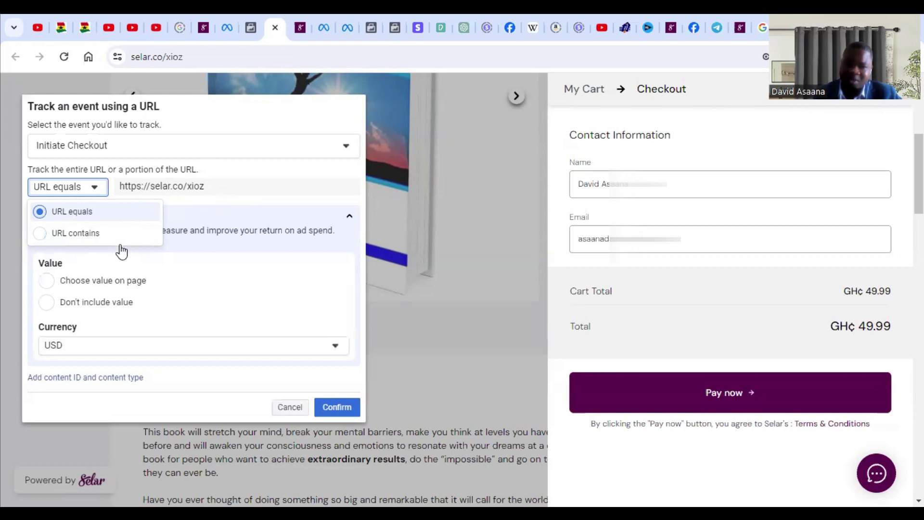
pyautogui.click(105, 238)
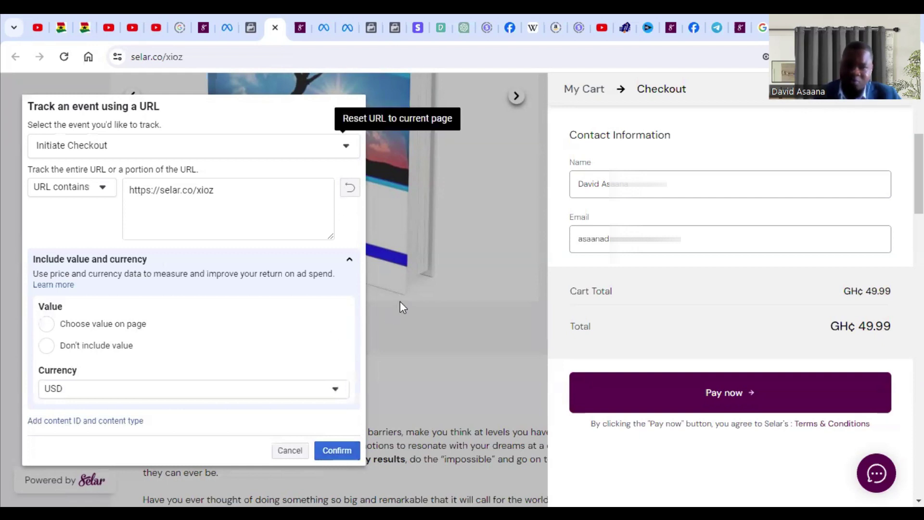
pyautogui.click(293, 450)
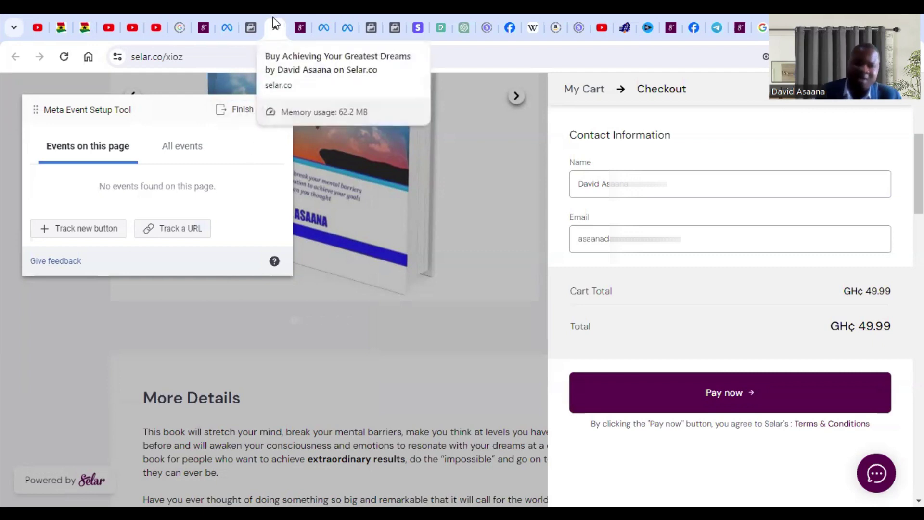
# Close the Selar 2 dataset's event setup dialog and review the event activity and received events in its overview.
pyautogui.click(252, 19)
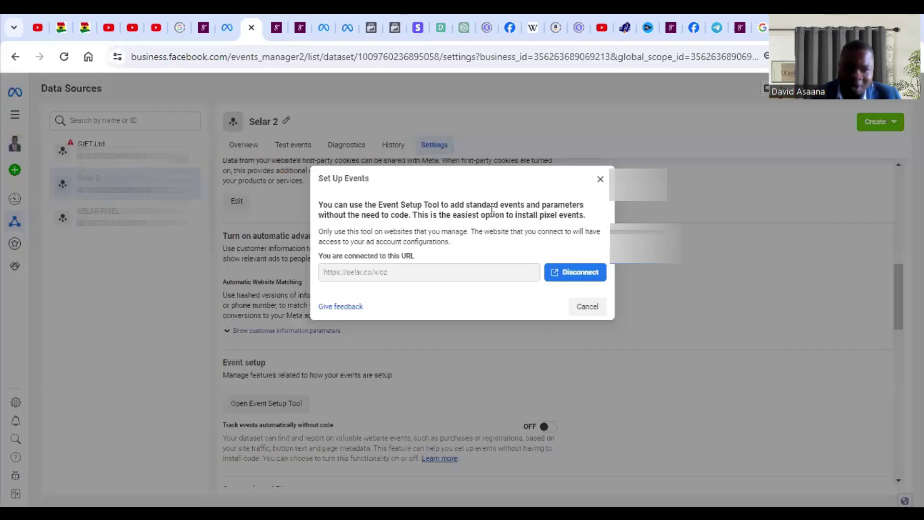
pyautogui.click(600, 179)
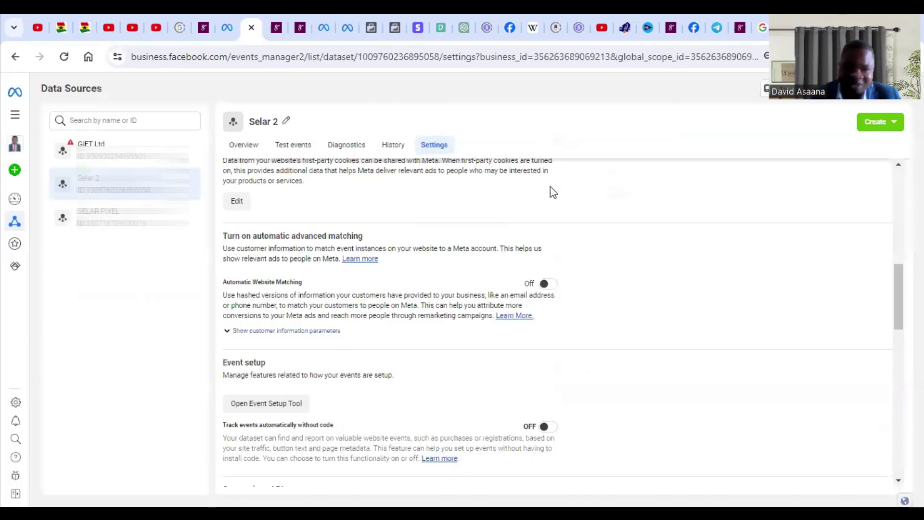
pyautogui.click(232, 147)
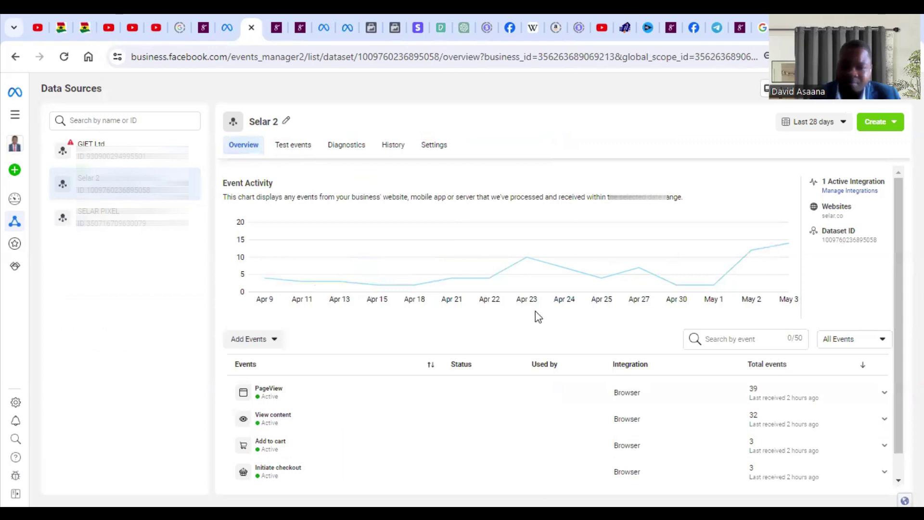
pyautogui.scroll(-1, 546, 364)
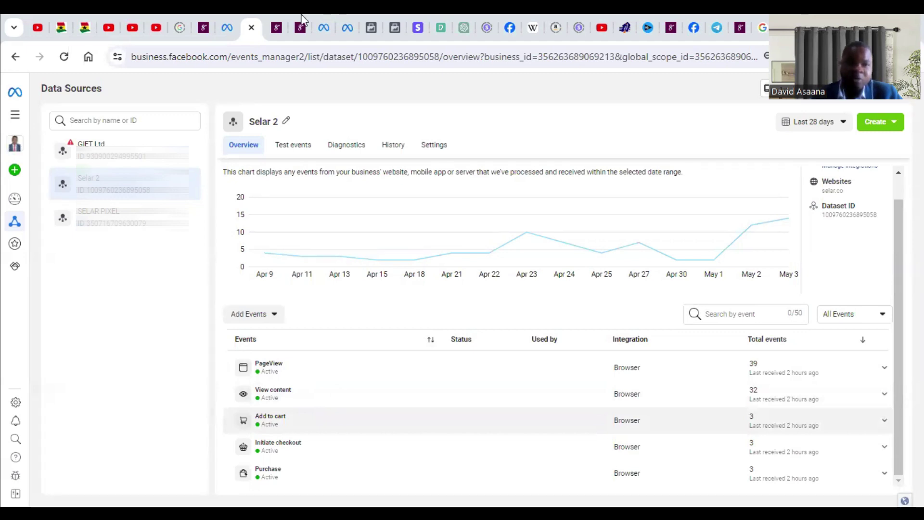
# Return to the New Engagement Ad Set in Ads Manager and compare its active and inactive conversion event options.
pyautogui.click(319, 15)
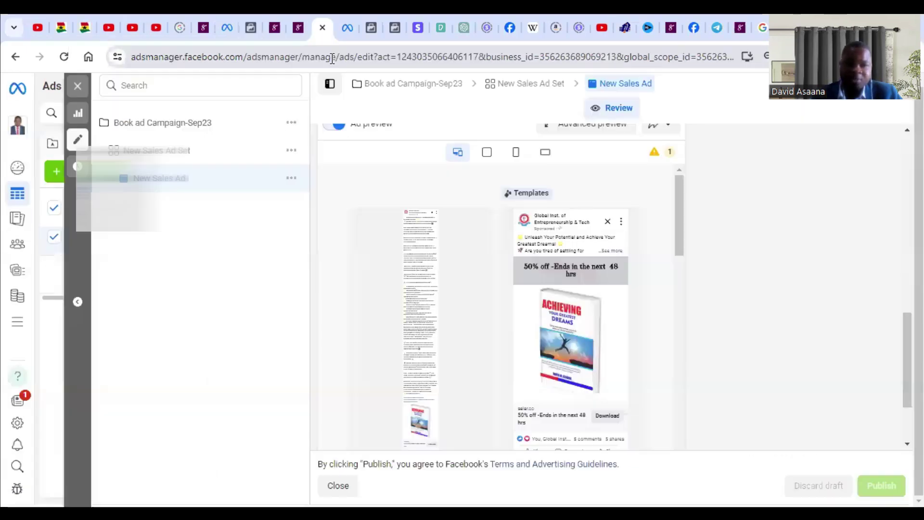
pyautogui.click(226, 15)
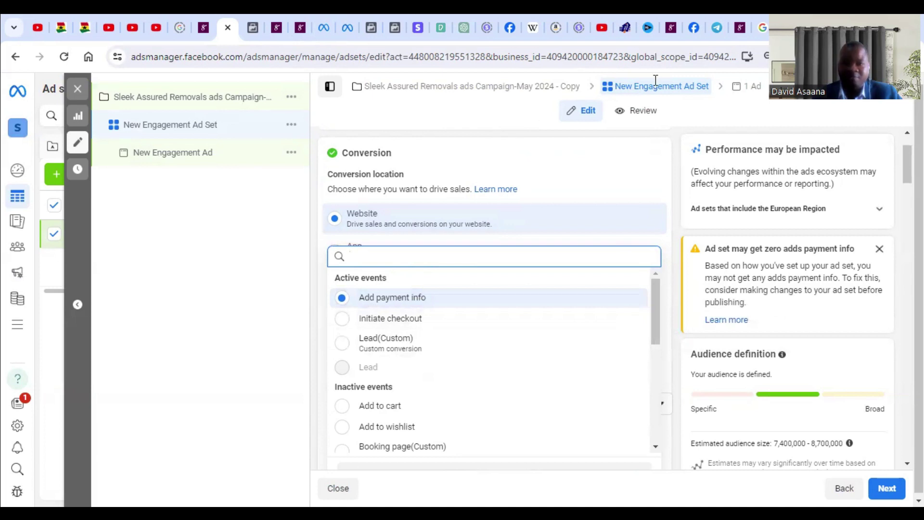
pyautogui.click(800, 115)
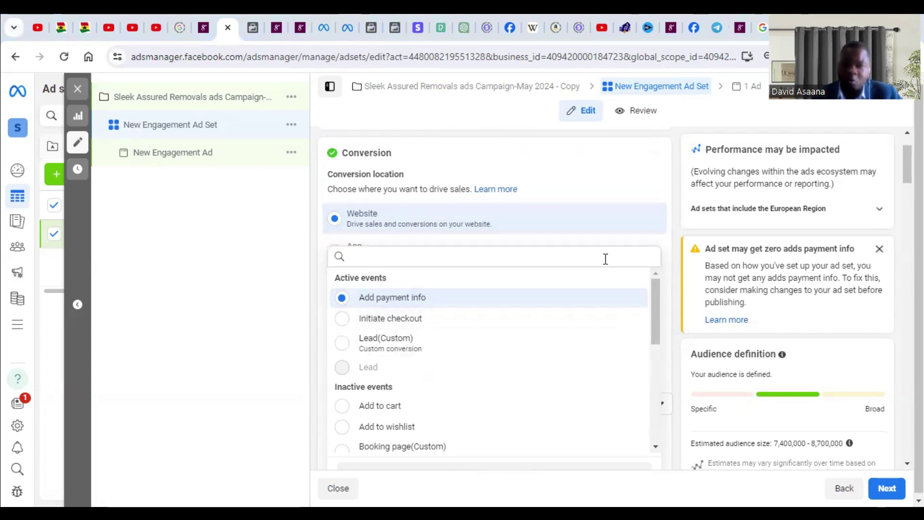